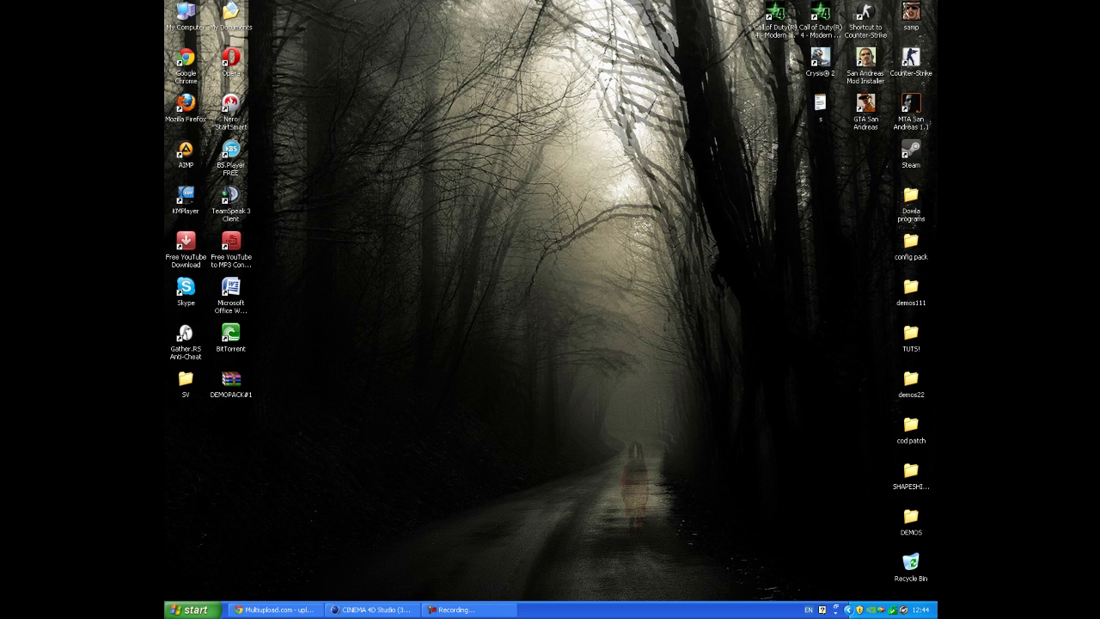
# Refresh the desktop, switch to CINEMA 4D and close its open Material Editor window
pyautogui.rightClick(558, 294)
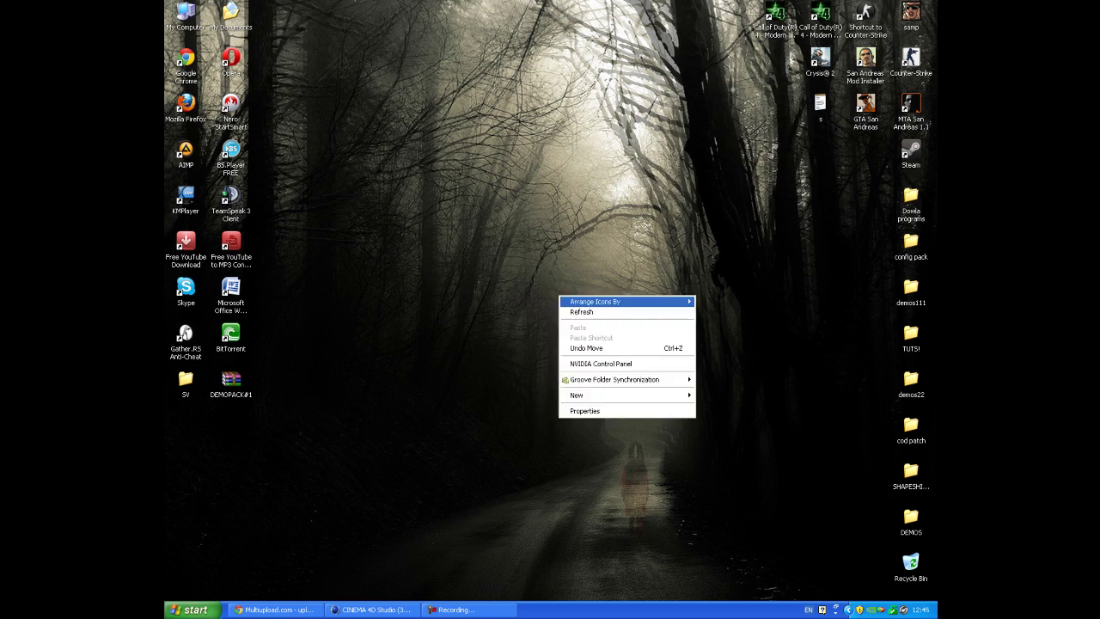
pyautogui.click(585, 312)
pyautogui.click(372, 609)
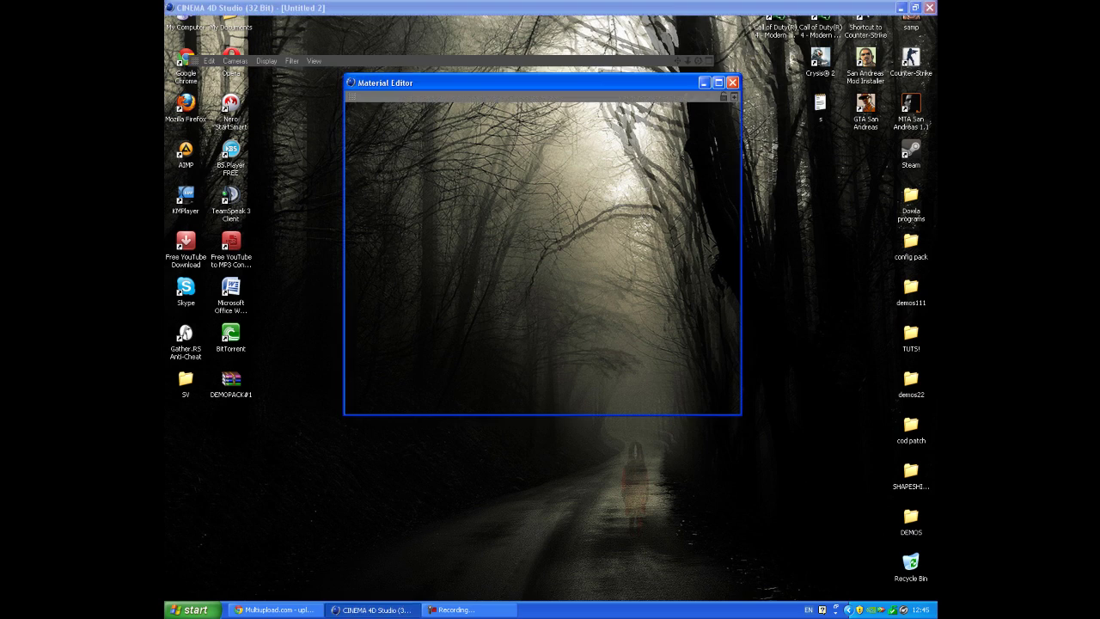
pyautogui.click(732, 83)
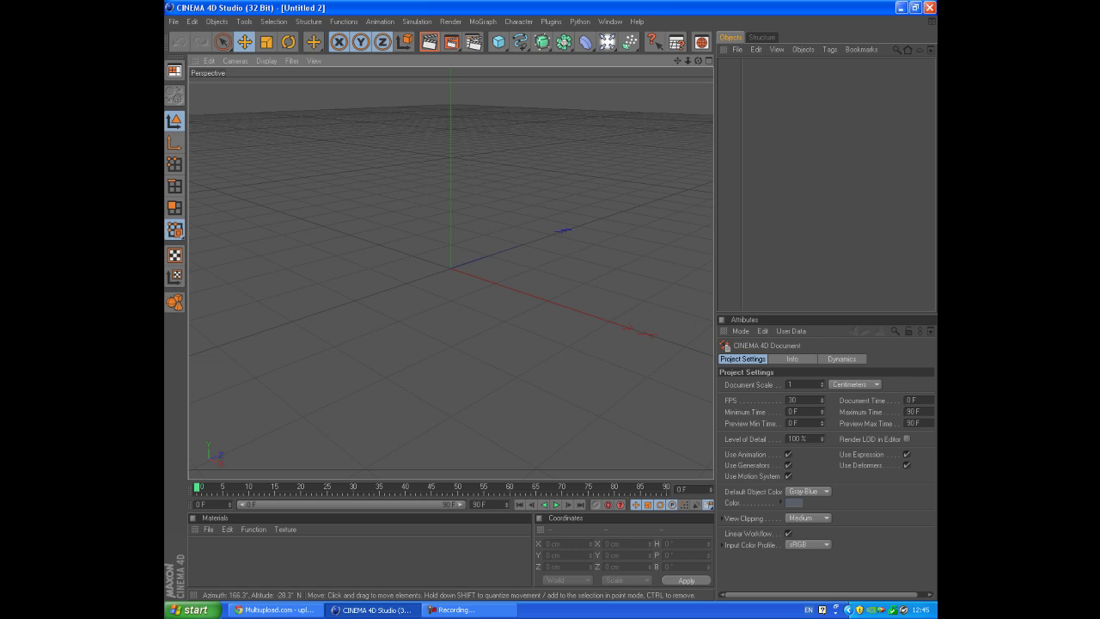
pyautogui.scroll(-1, 451, 272)
pyautogui.scroll(1, 451, 272)
pyautogui.scroll(-1, 451, 271)
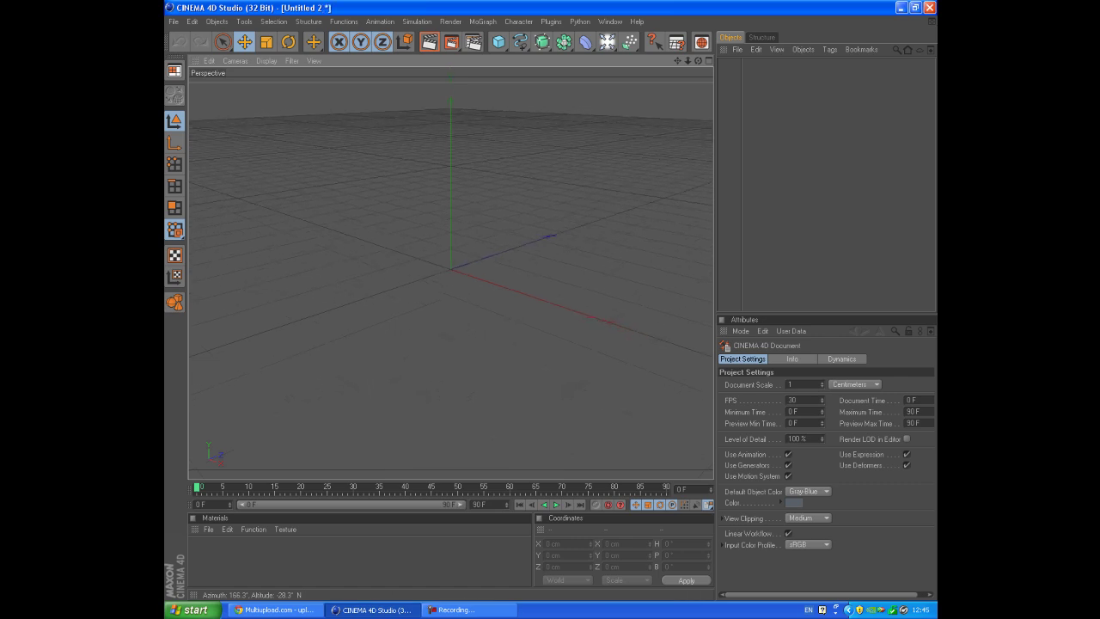
# Open the de_DUST2 scene file from the de_DUST2 folder in the "C4D cs1.6 maps by motion-fx.net" collection
pyautogui.click(173, 21)
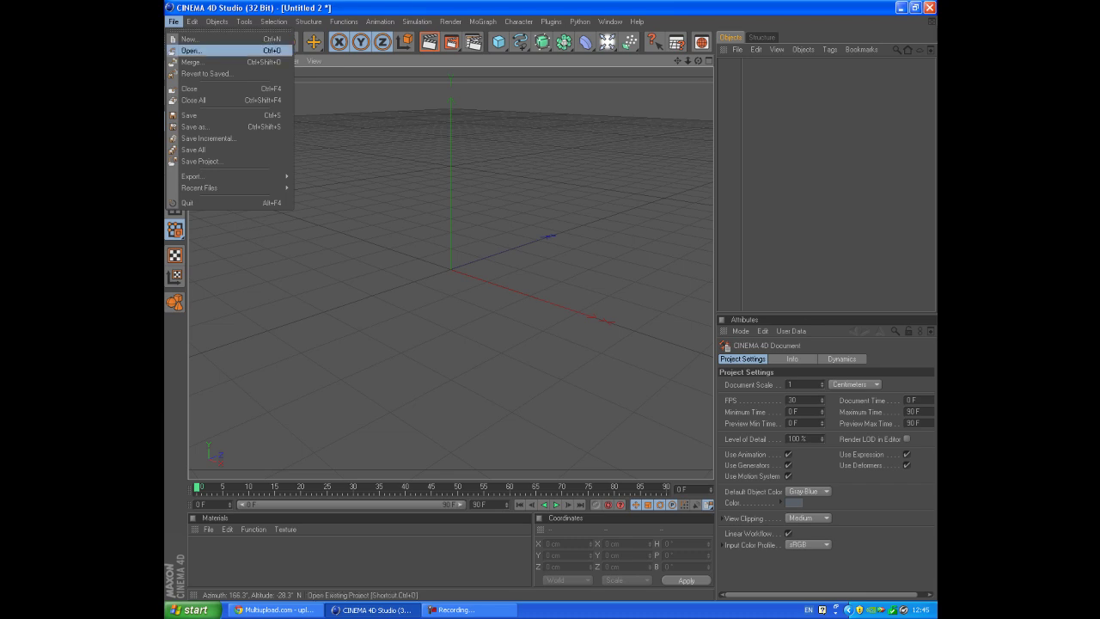
pyautogui.click(191, 50)
pyautogui.click(411, 44)
pyautogui.doubleClick(275, 72)
pyautogui.click(412, 44)
pyautogui.doubleClick(258, 62)
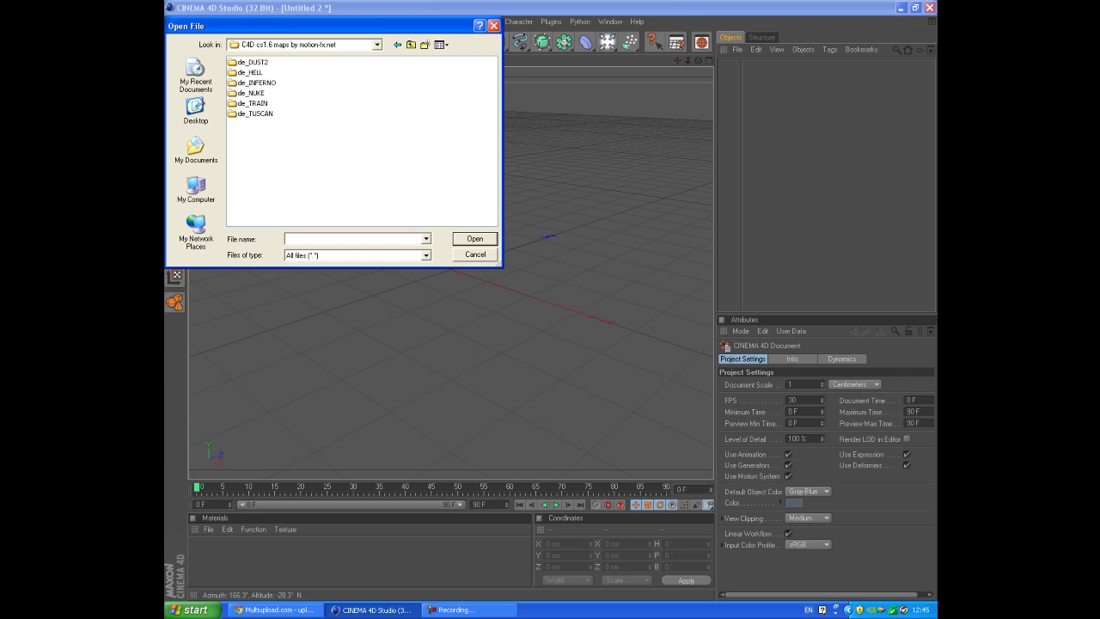
pyautogui.doubleClick(253, 62)
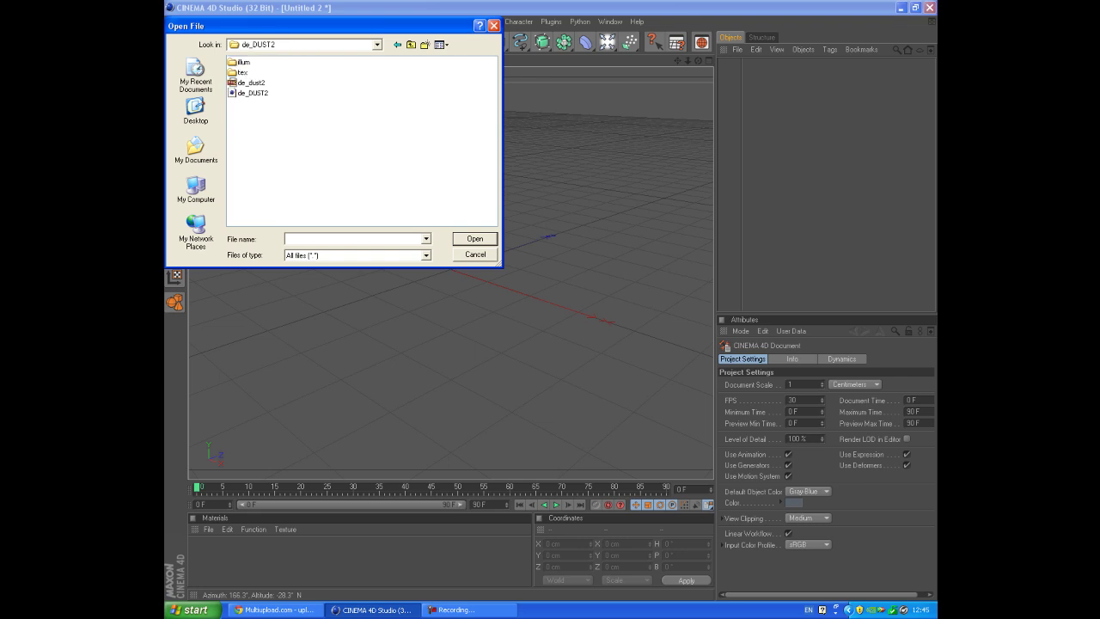
pyautogui.doubleClick(253, 93)
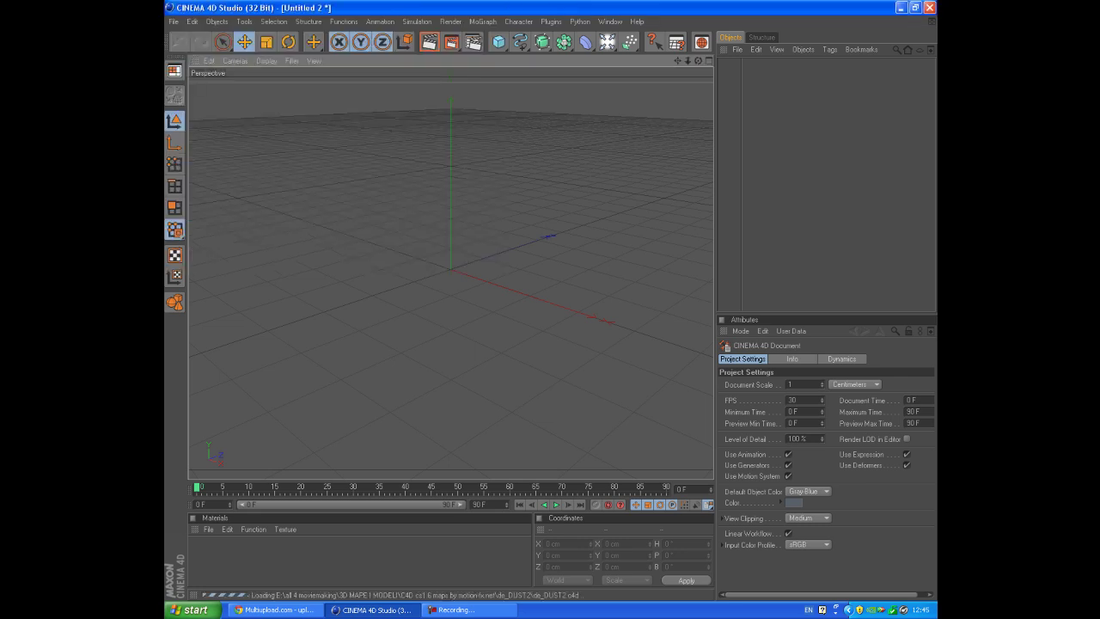
# Merge the models file from the models folder into the de_DUST2 scene
pyautogui.scroll(-5, 450, 272)
pyautogui.scroll(-5, 450, 272)
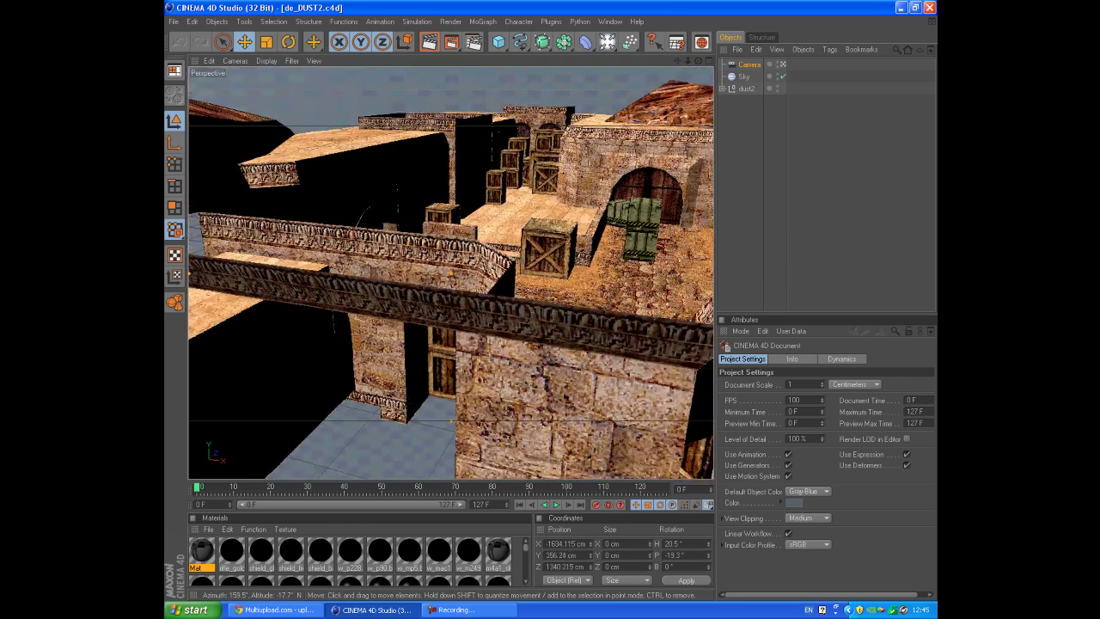
pyautogui.moveTo(698, 60)
pyautogui.mouseDown()
pyautogui.moveTo(767, 66)
pyautogui.moveTo(801, 52)
pyautogui.moveTo(838, 62)
pyautogui.moveTo(651, 78)
pyautogui.moveTo(703, 60)
pyautogui.moveTo(645, 60)
pyautogui.moveTo(698, 64)
pyautogui.moveTo(698, 77)
pyautogui.moveTo(698, 62)
pyautogui.mouseUp()
pyautogui.scroll(-3, 450, 273)
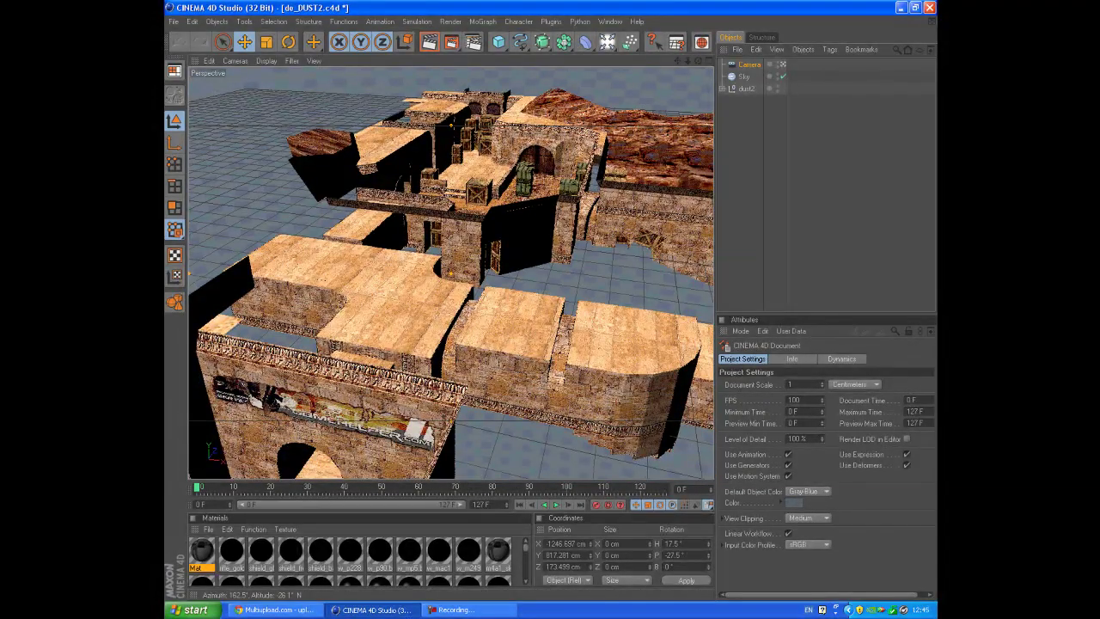
pyautogui.click(174, 22)
pyautogui.click(191, 62)
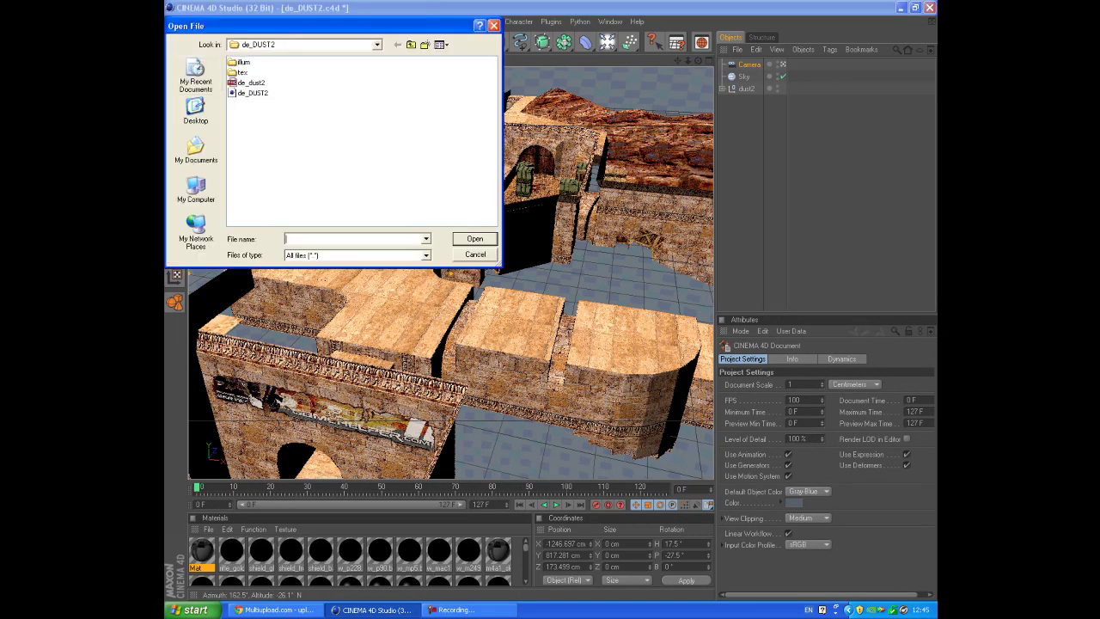
pyautogui.click(412, 44)
pyautogui.click(412, 45)
pyautogui.doubleClick(248, 83)
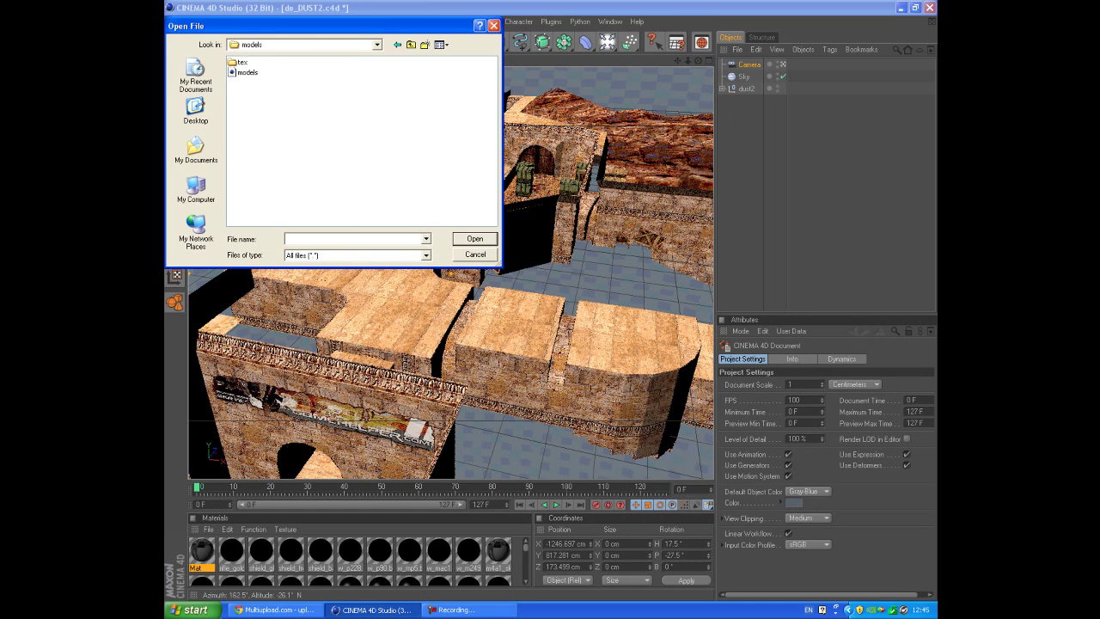
pyautogui.doubleClick(248, 72)
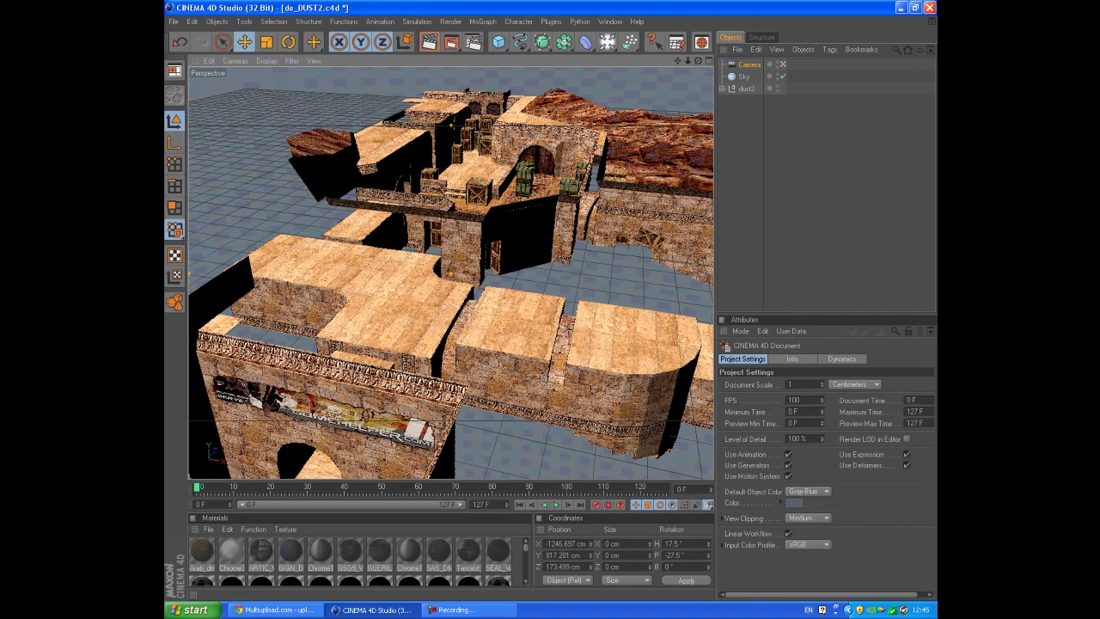
# Delete all the imported character models except guerilla, keeping the camera, sky and dust2 map
pyautogui.scroll(-4, 451, 274)
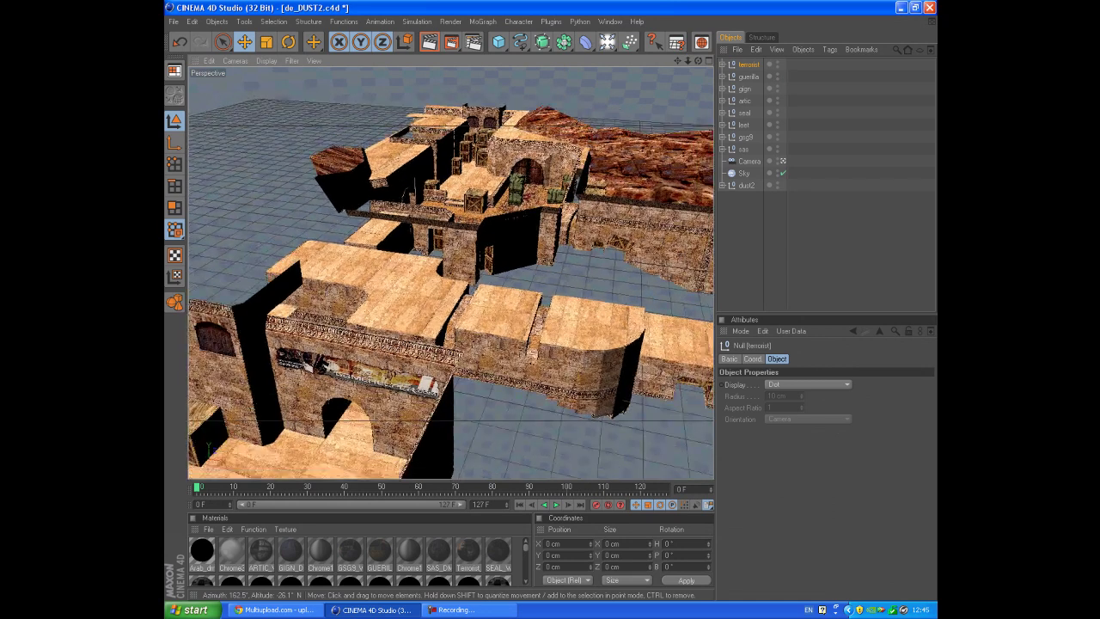
pyautogui.scroll(-3, 451, 273)
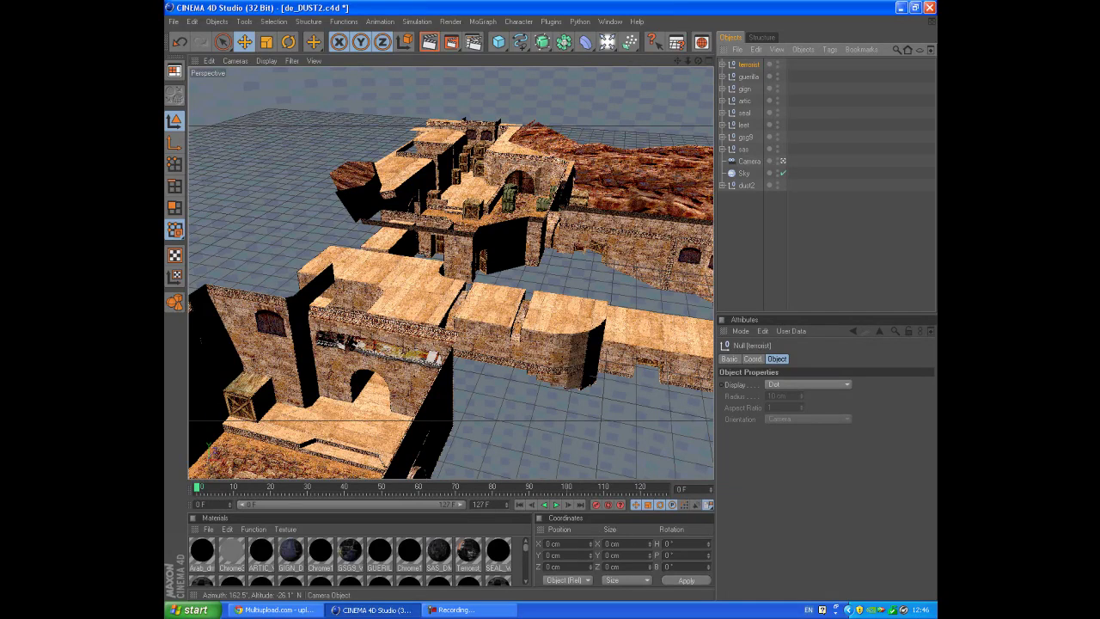
pyautogui.keyDown('shift'); pyautogui.click(744, 149); pyautogui.keyUp('shift')
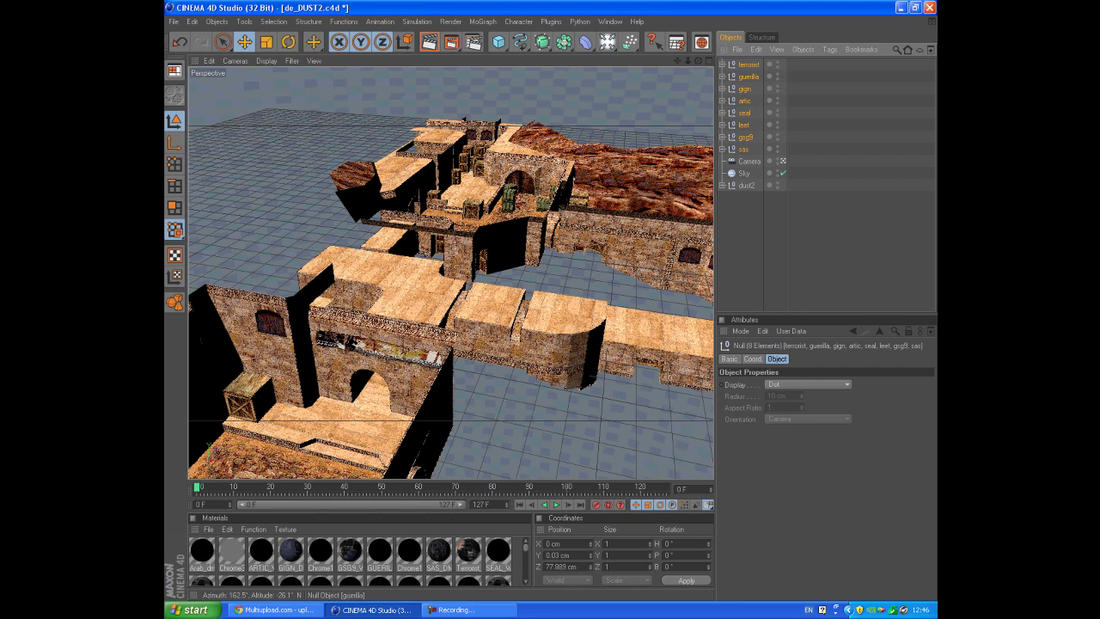
pyautogui.keyDown('ctrl'); pyautogui.click(748, 77); pyautogui.keyUp('ctrl')
pyautogui.press('Delete')
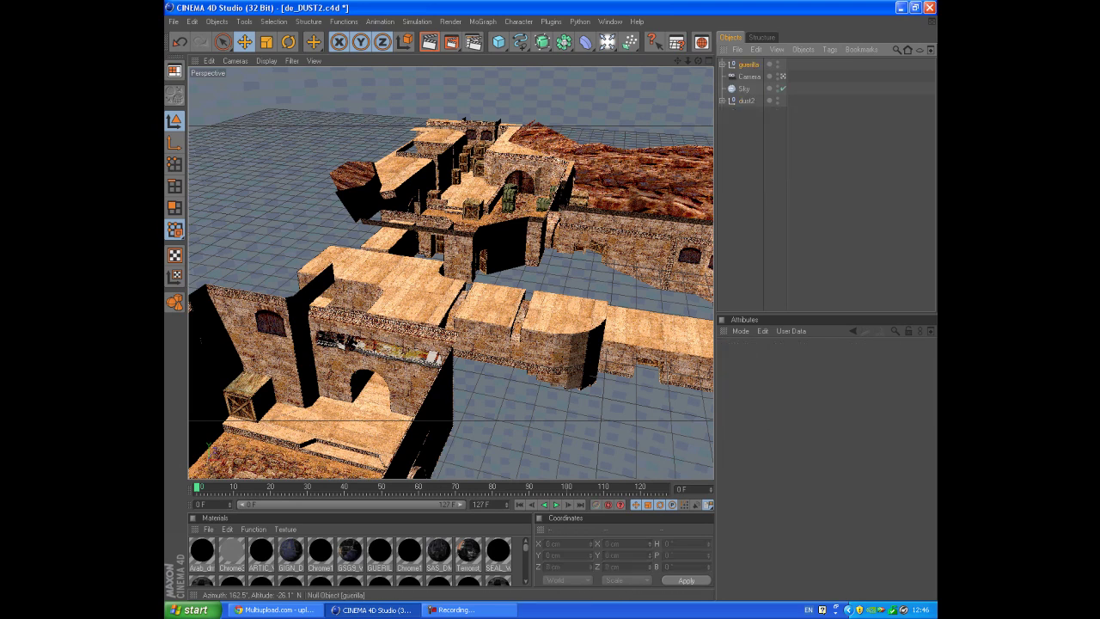
# Move the guerilla model along its Z and X axes onto the far end of the map, about X -1871 cm, Z 2219 cm
pyautogui.scroll(-10, 451, 273)
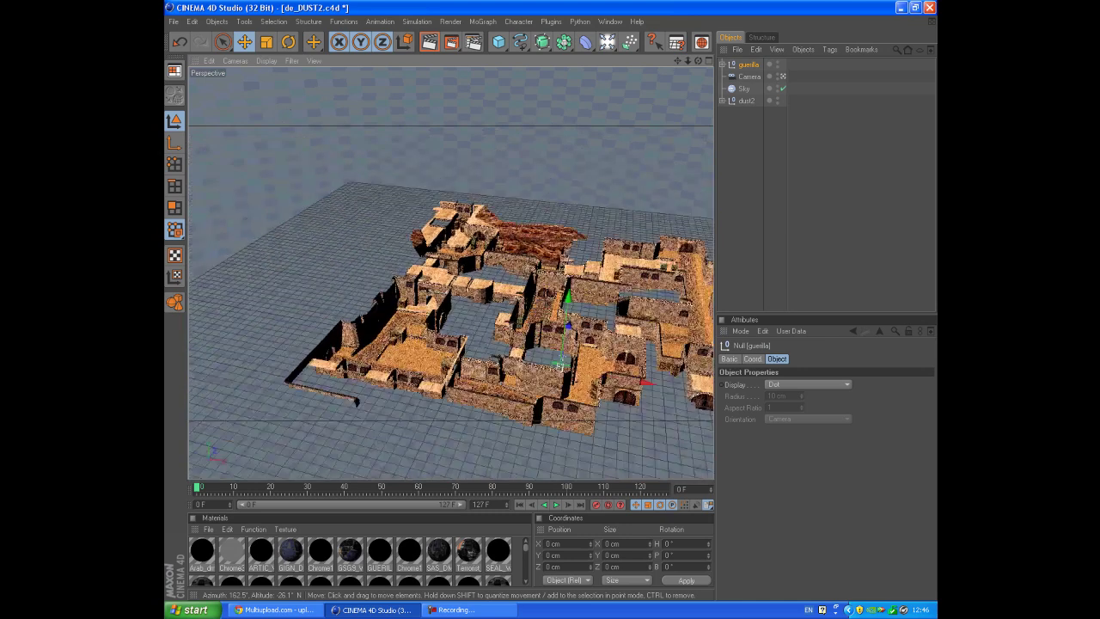
pyautogui.scroll(1, 451, 273)
pyautogui.moveTo(571, 325); pyautogui.dragTo(586, 243)
pyautogui.moveTo(667, 284); pyautogui.dragTo(529, 266)
pyautogui.scroll(1, 529, 266)
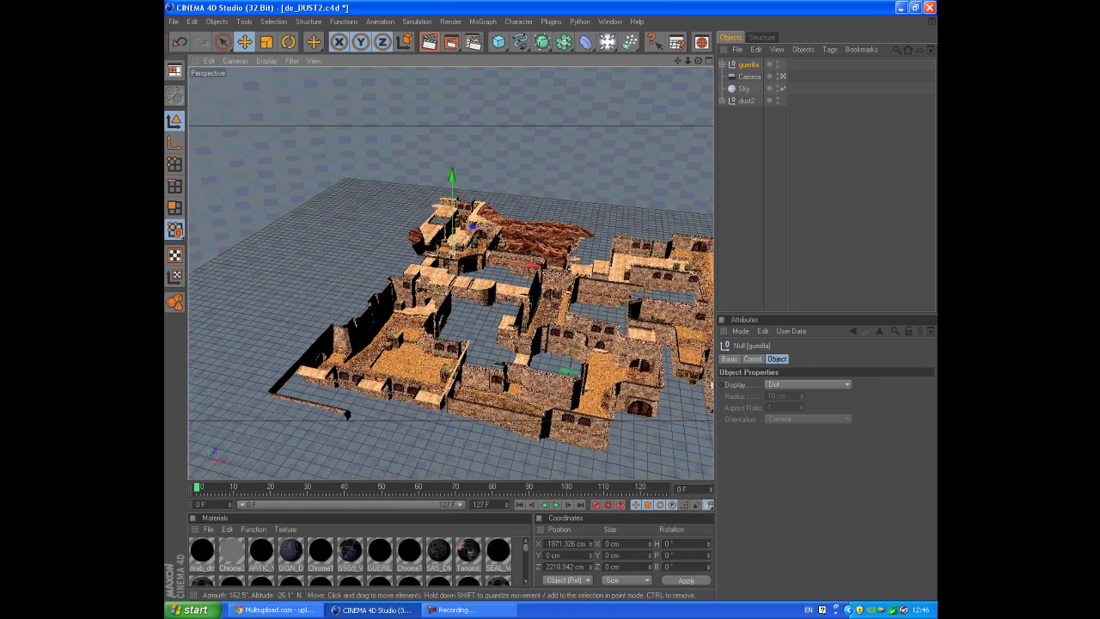
# Move the guerilla model along Z to about 2123 cm, onto the open ground in front of the crate
pyautogui.scroll(10, 452, 272)
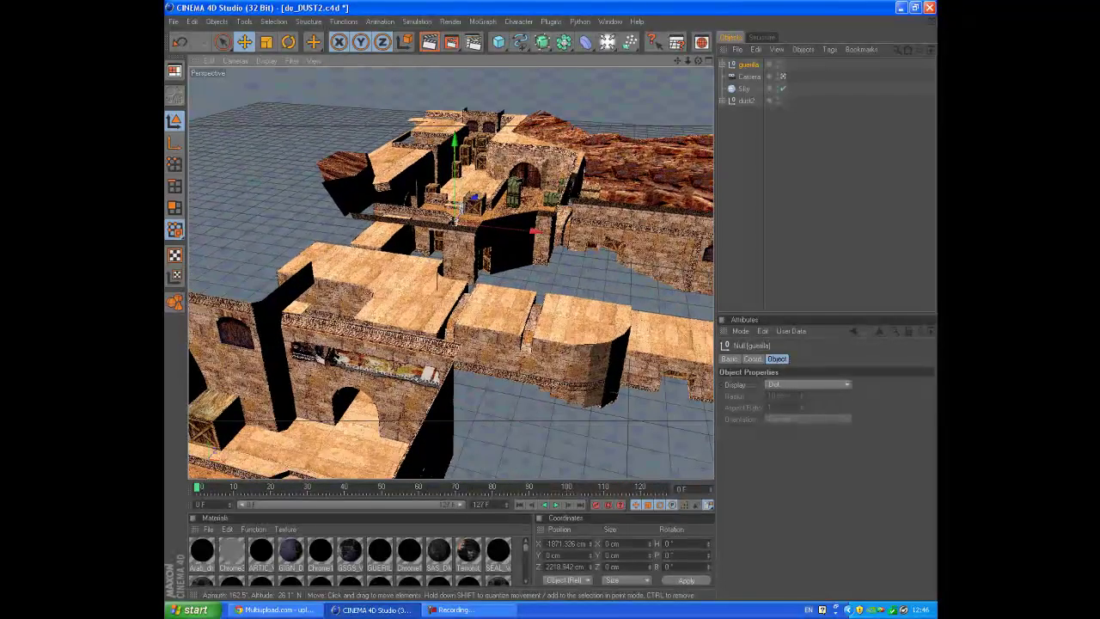
pyautogui.scroll(4, 451, 272)
pyautogui.moveTo(677, 61); pyautogui.dragTo(677, 131)
pyautogui.scroll(10, 452, 275)
pyautogui.scroll(10, 451, 276)
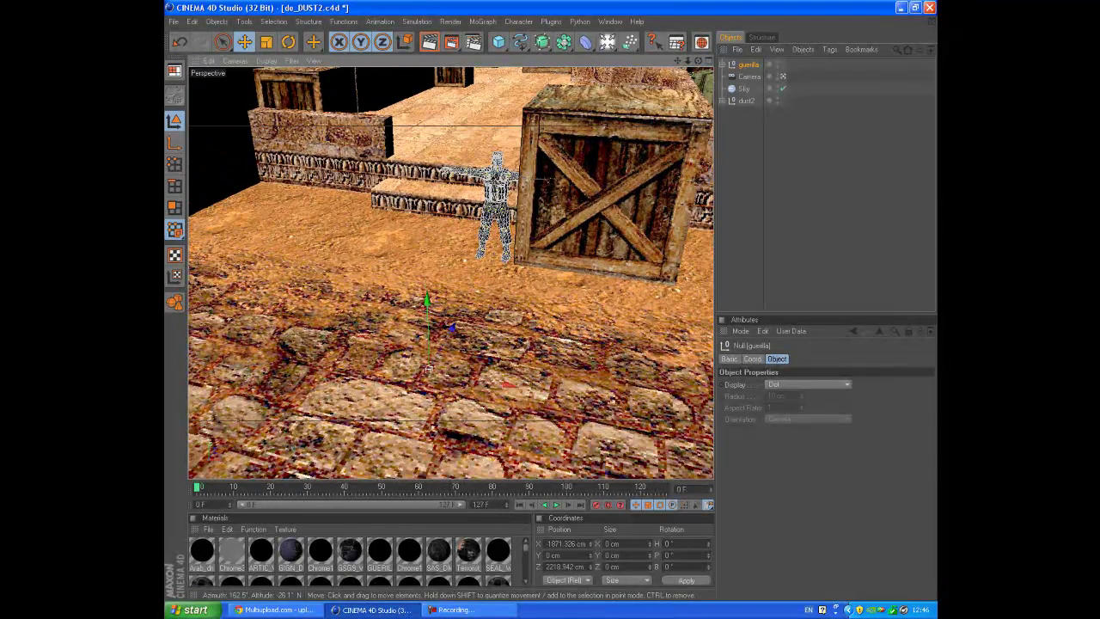
pyautogui.moveTo(428, 370); pyautogui.dragTo(429, 372)
pyautogui.scroll(2, 452, 273)
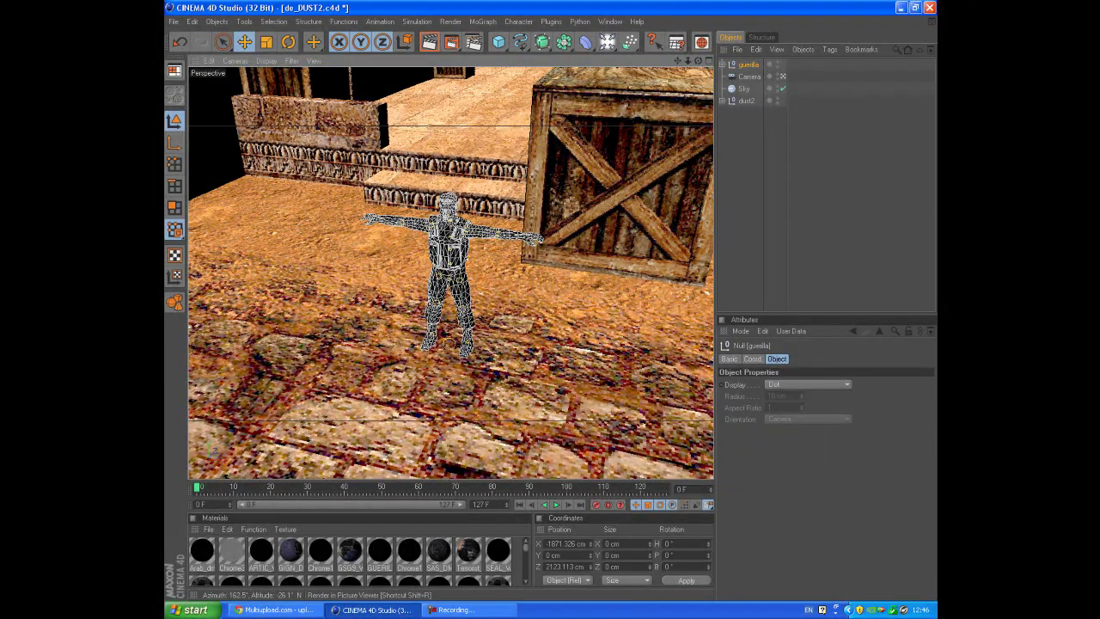
# Render the active view to check the guerilla model, continuing past the texture error, and stop the render
pyautogui.click(429, 41)
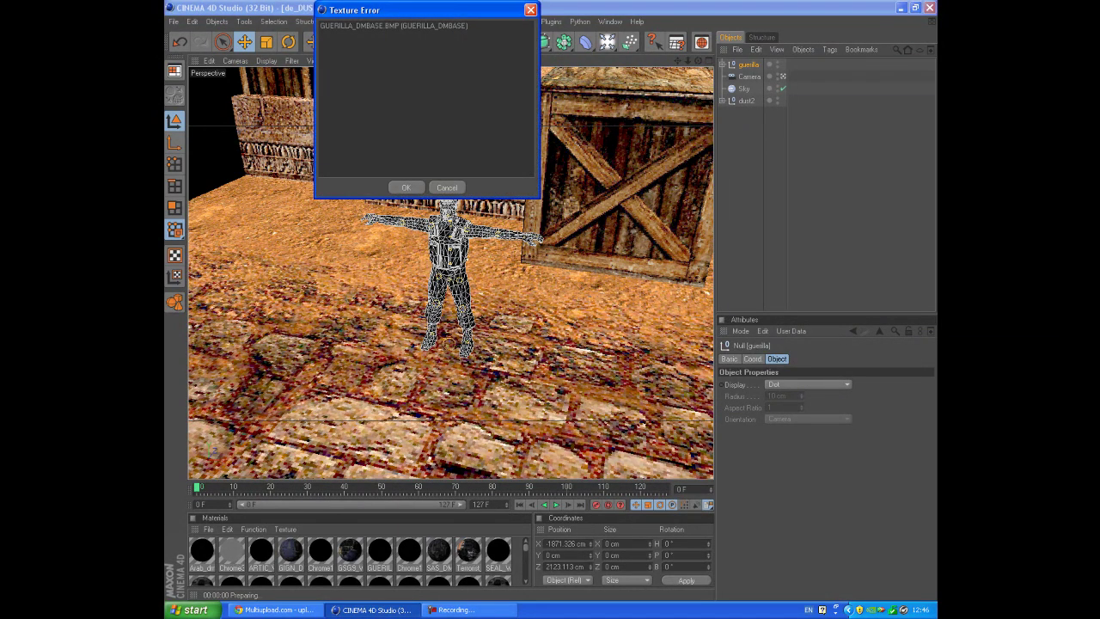
pyautogui.press('Return')
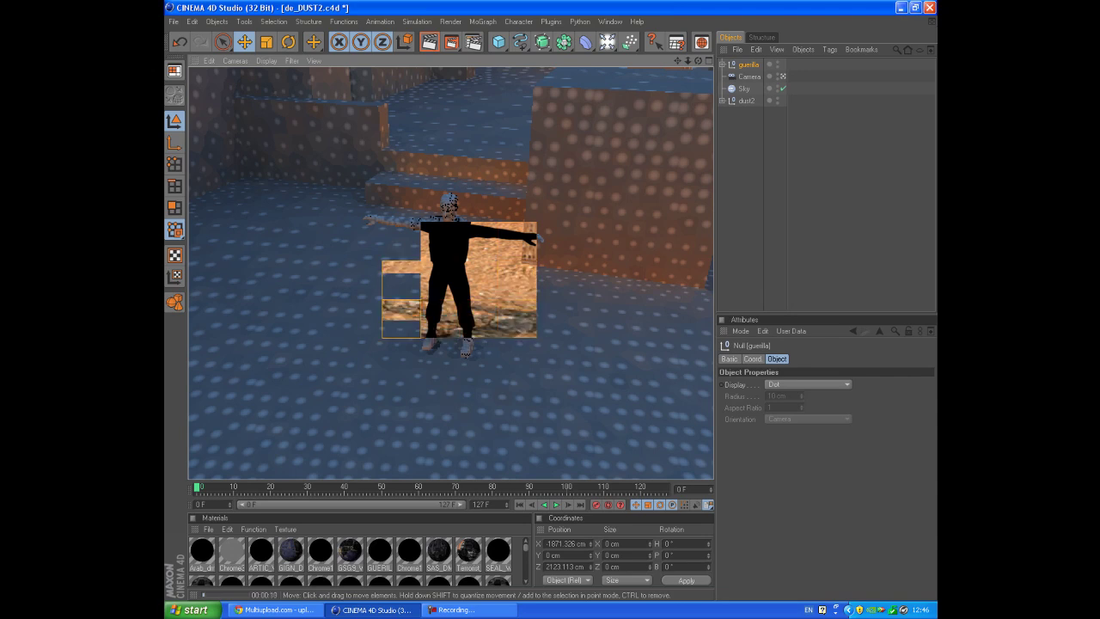
pyautogui.click(497, 376)
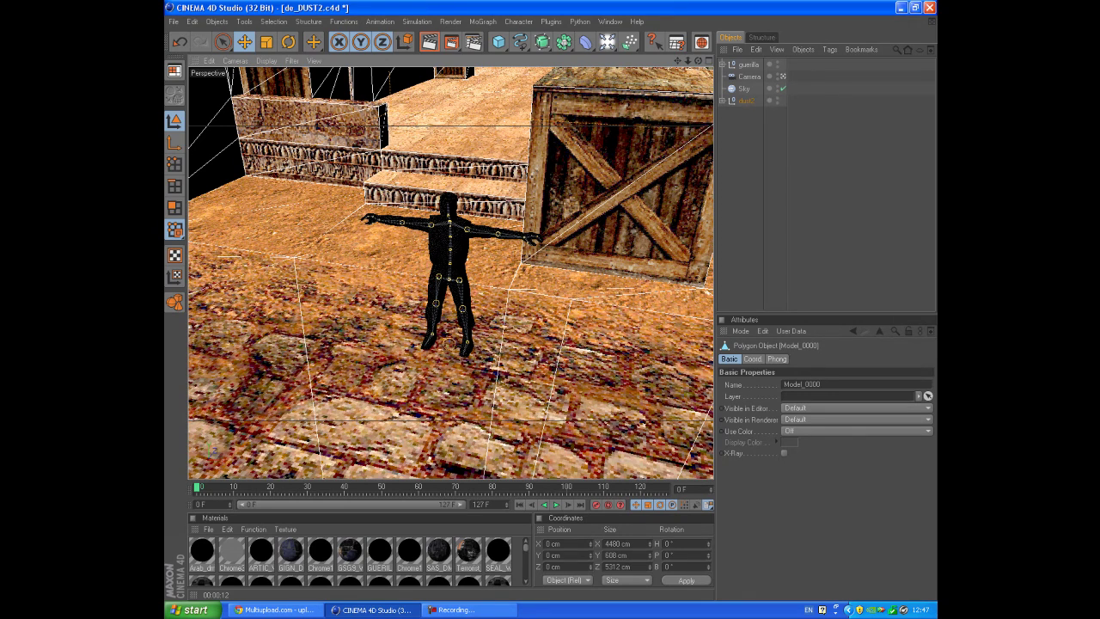
# Load the GUERILLA_DMBASE image from the models' tex folder as the GUERILLA_DMBASE material's color texture, copying it to the document location
pyautogui.click(379, 552)
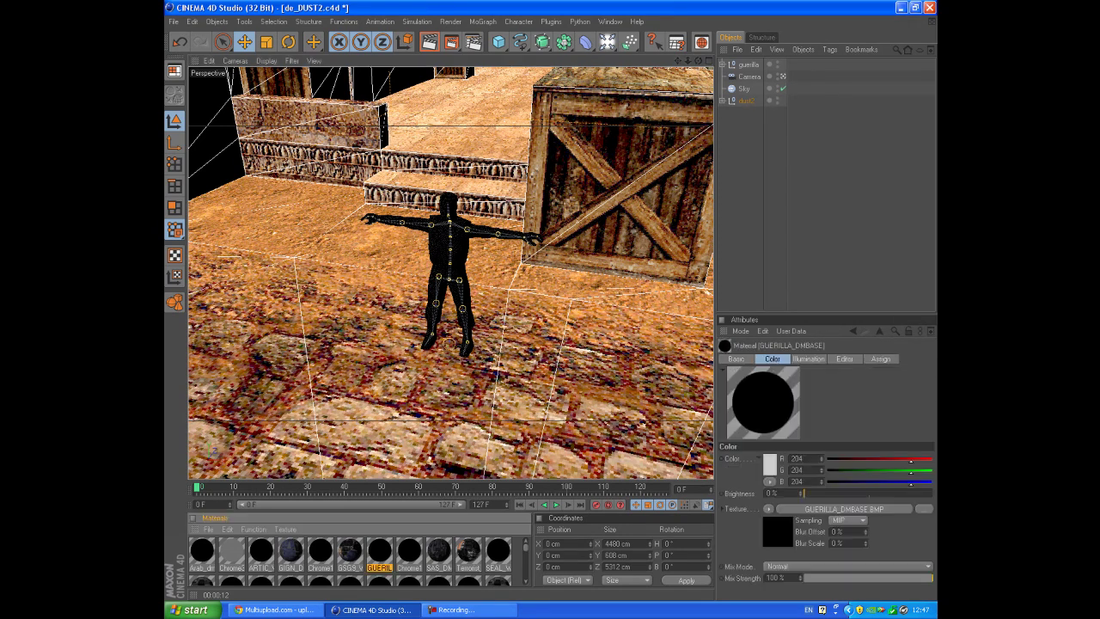
pyautogui.doubleClick(379, 552)
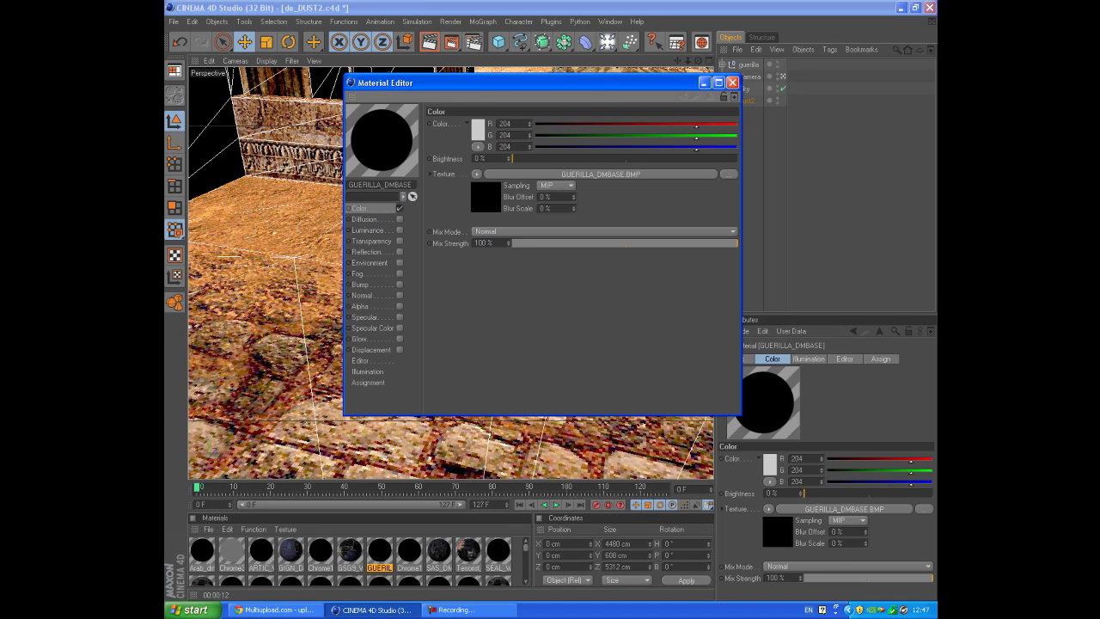
pyautogui.click(478, 174)
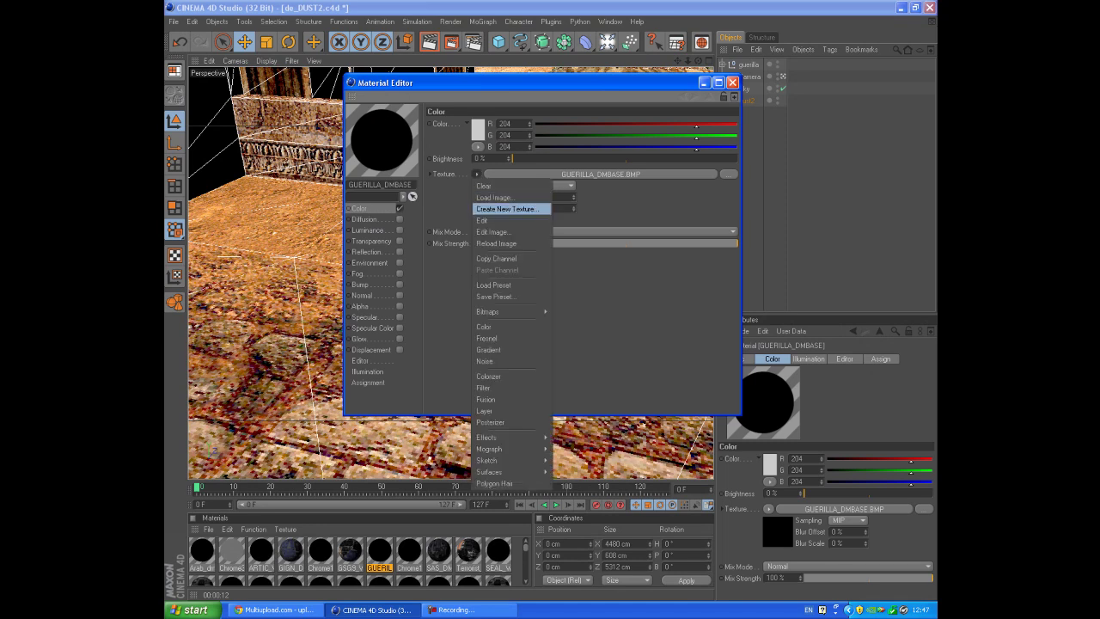
pyautogui.click(494, 197)
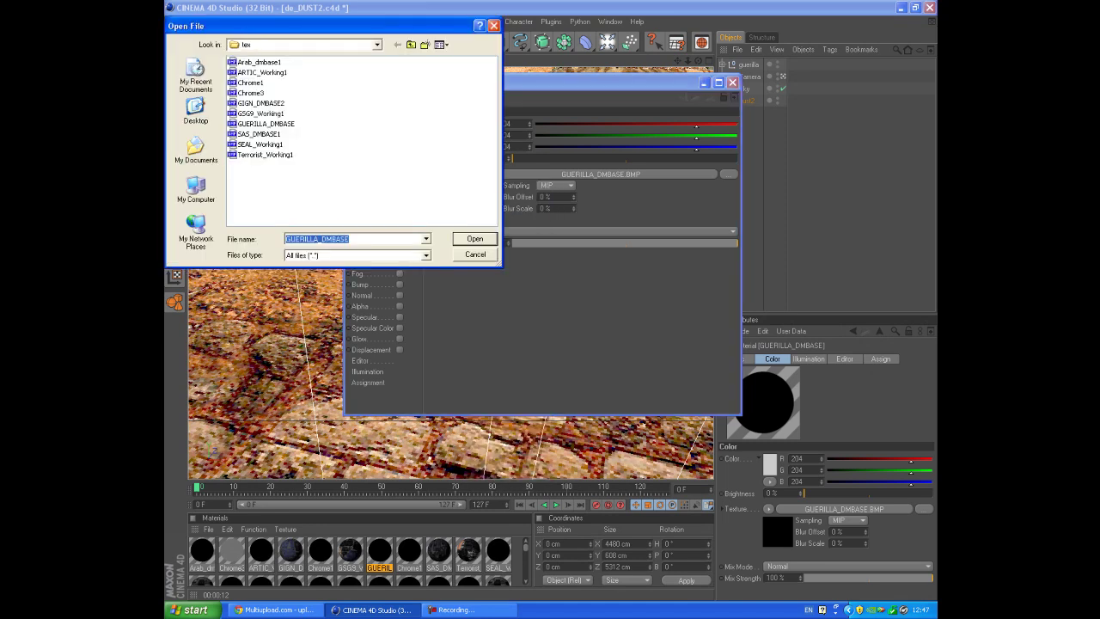
pyautogui.click(411, 44)
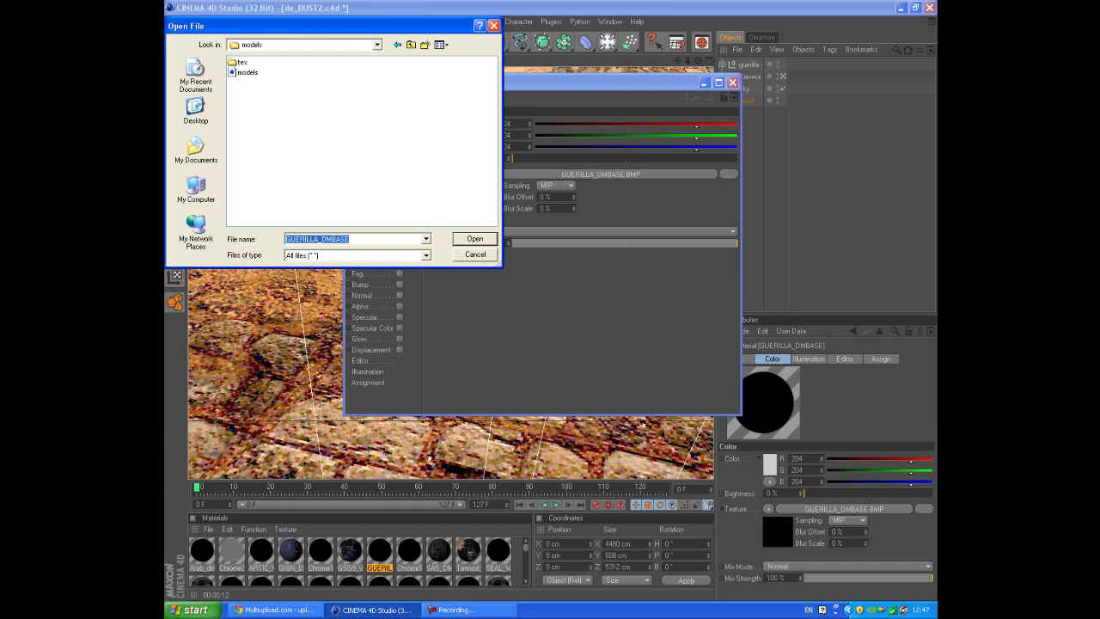
pyautogui.doubleClick(242, 62)
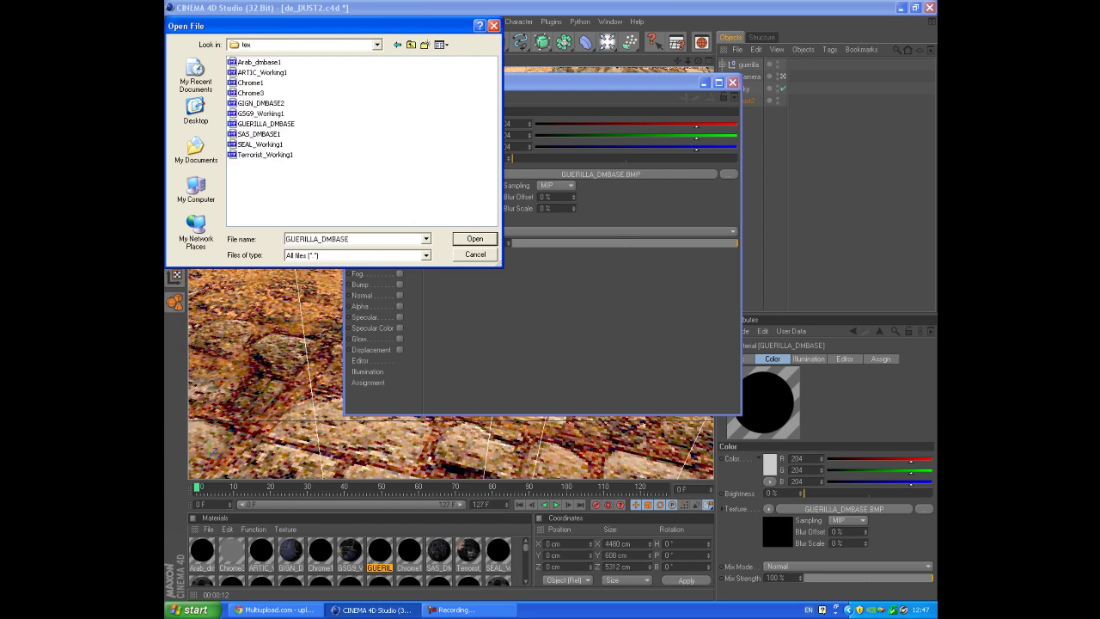
pyautogui.click(266, 124)
pyautogui.click(474, 239)
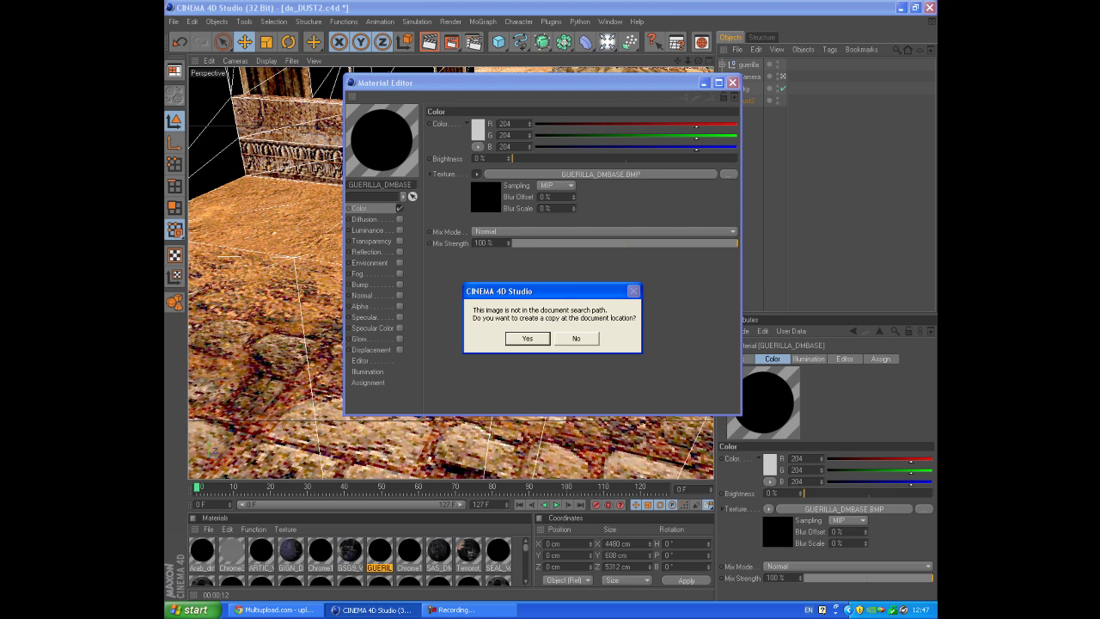
pyautogui.press('Return')
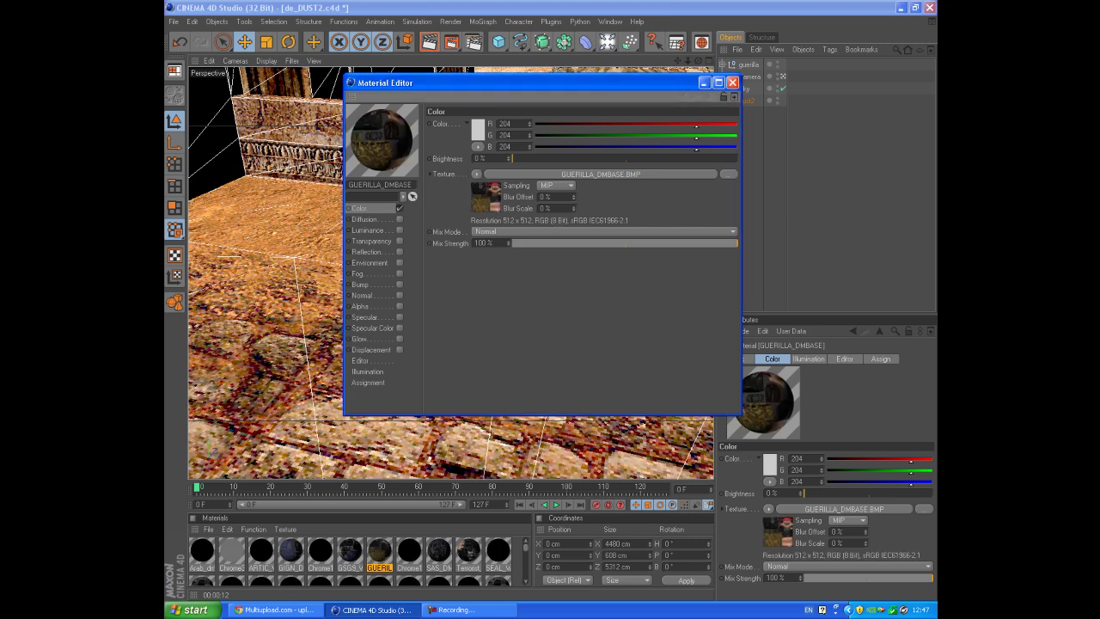
pyautogui.click(732, 83)
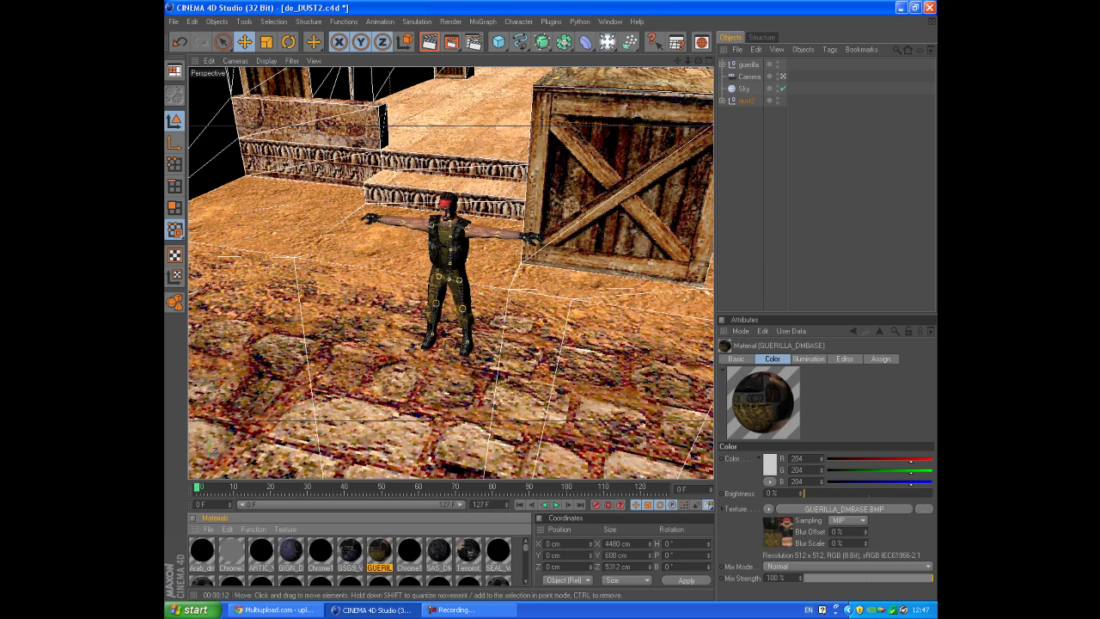
# Examine the textured guerilla model up close
pyautogui.moveTo(698, 60); pyautogui.dragTo(602, 66)
pyautogui.moveTo(677, 60); pyautogui.dragTo(600, 62)
pyautogui.scroll(-2, 450, 272)
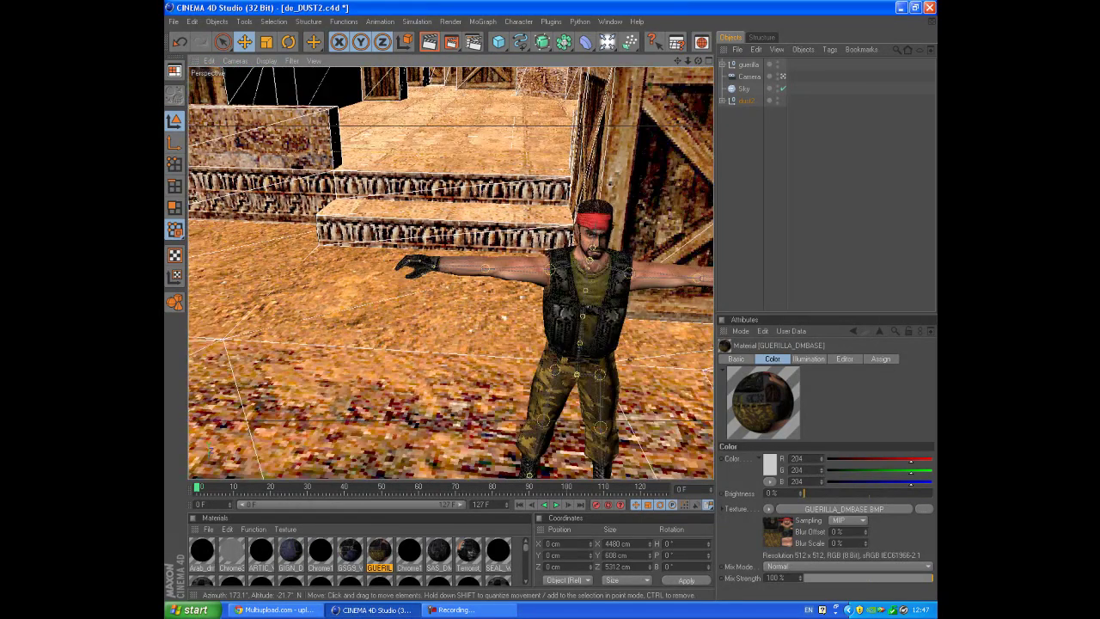
# Expand the guerilla object's hierarchy down through the reference joint to the ends of the left and right leg joint chains
pyautogui.click(748, 65)
pyautogui.moveTo(677, 60); pyautogui.dragTo(550, 15)
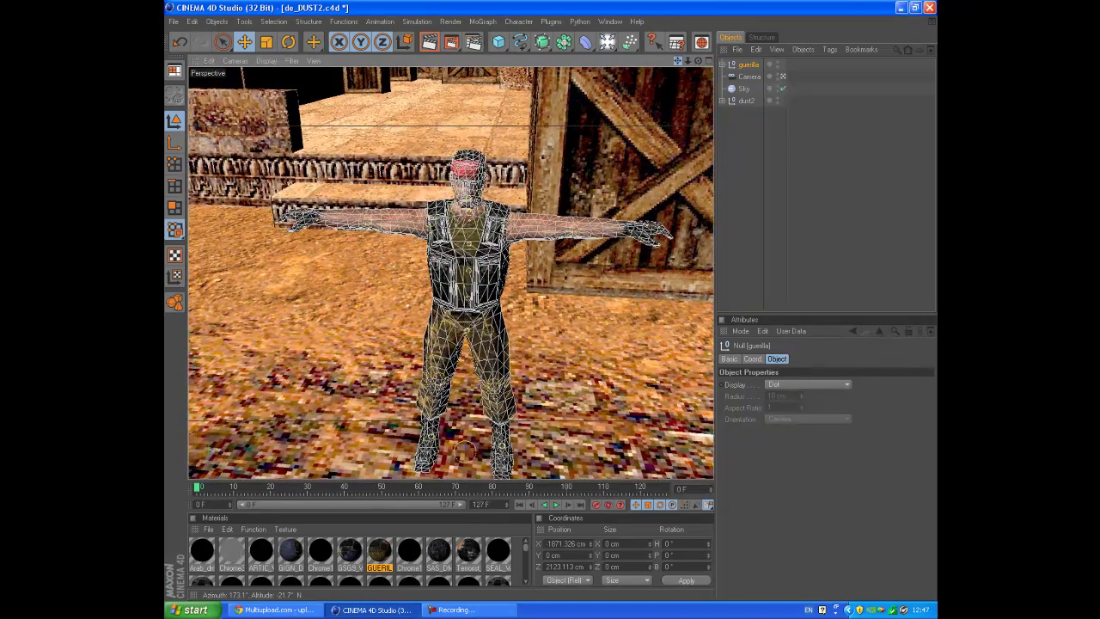
pyautogui.scroll(-3, 451, 272)
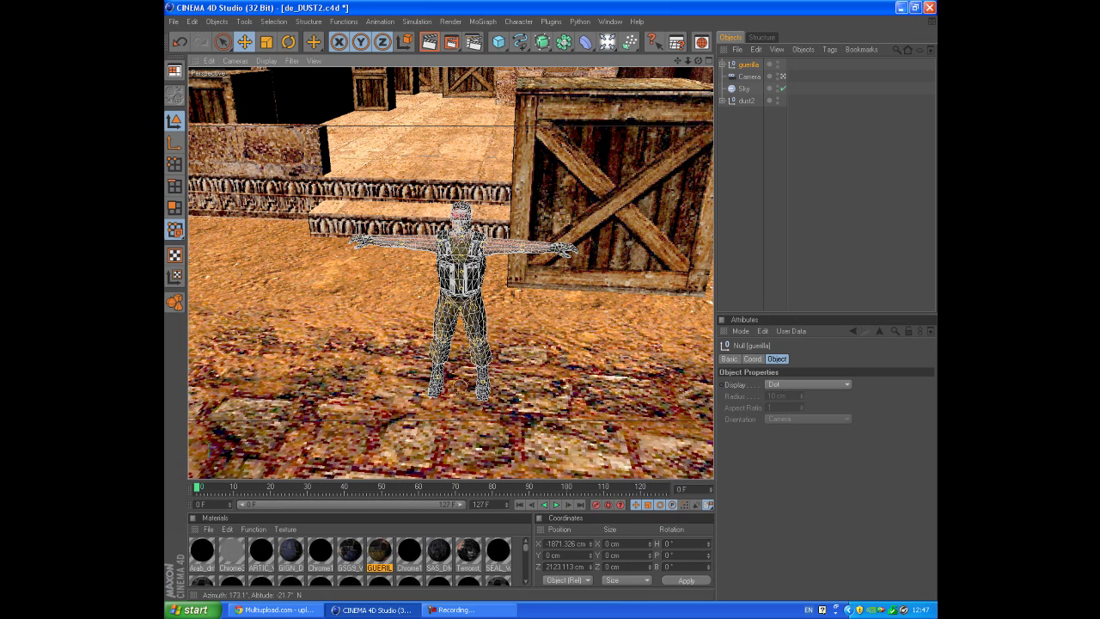
pyautogui.moveTo(698, 60); pyautogui.dragTo(658, 84)
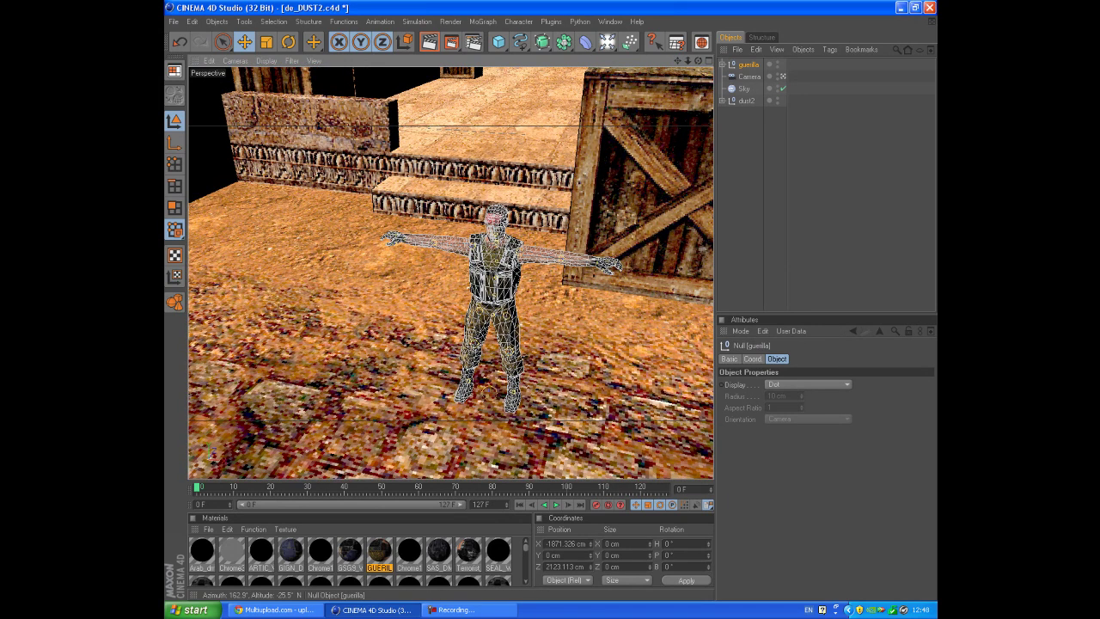
pyautogui.click(722, 64)
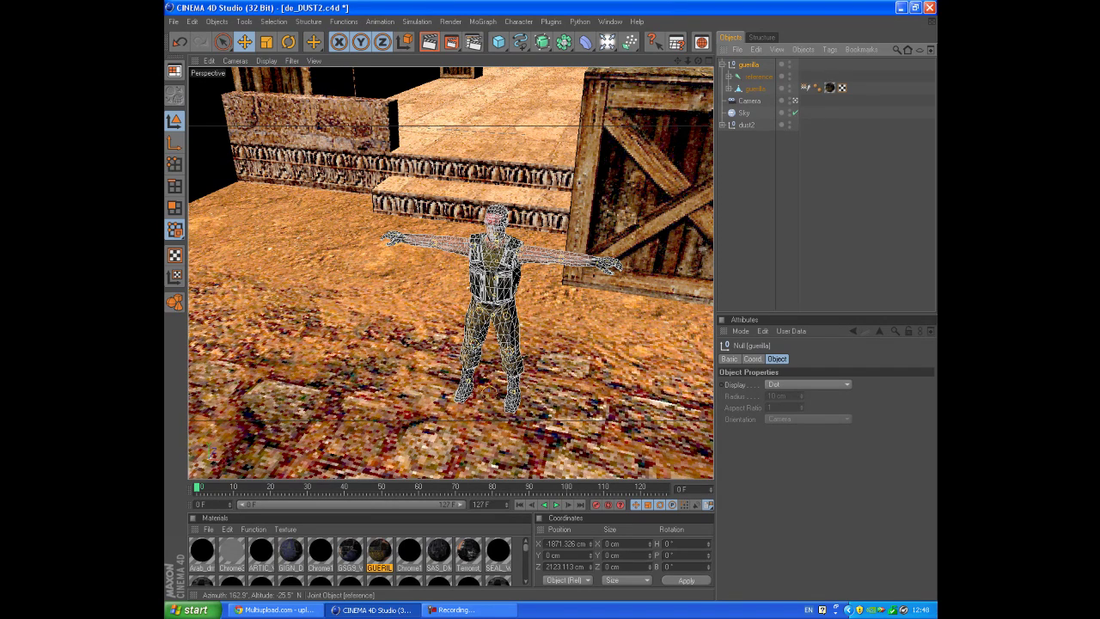
pyautogui.click(729, 77)
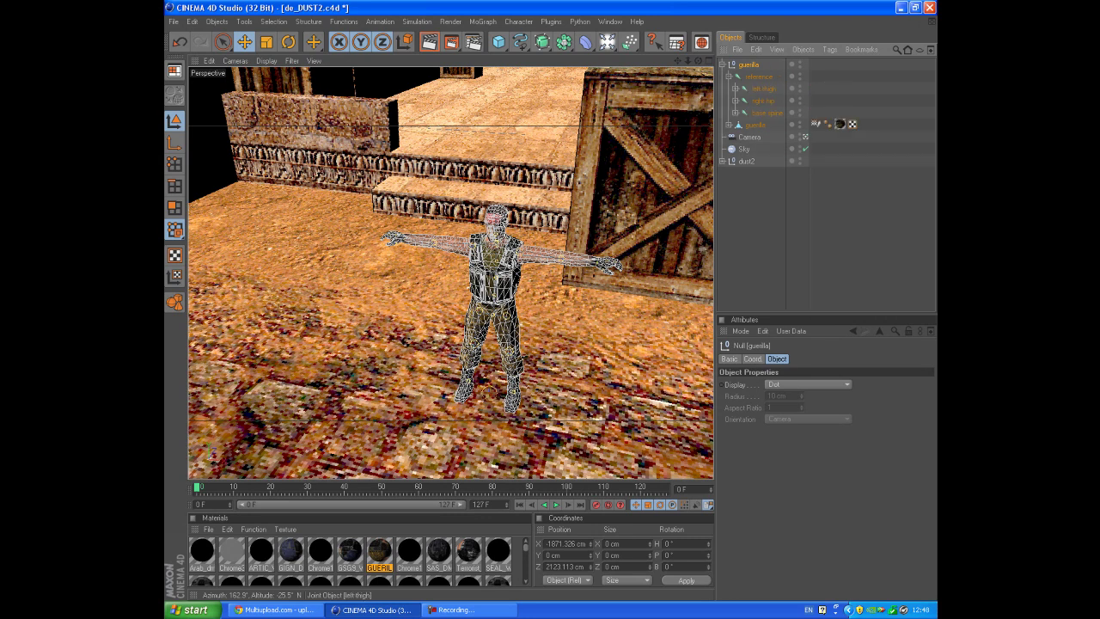
pyautogui.click(735, 88)
pyautogui.click(742, 101)
pyautogui.click(749, 113)
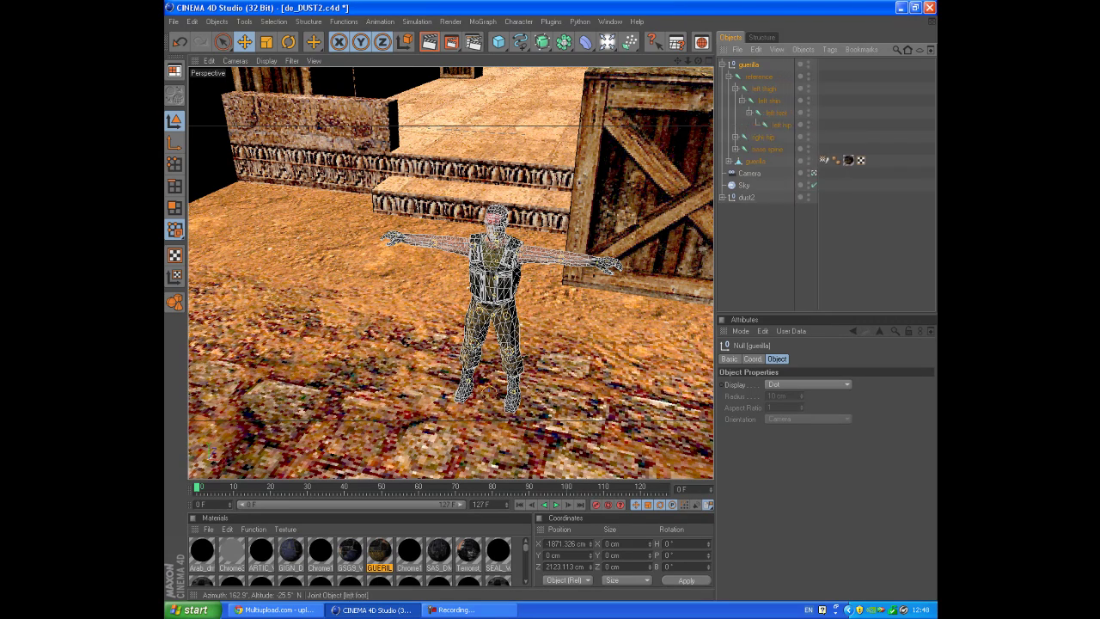
pyautogui.click(735, 137)
pyautogui.click(742, 149)
pyautogui.click(748, 160)
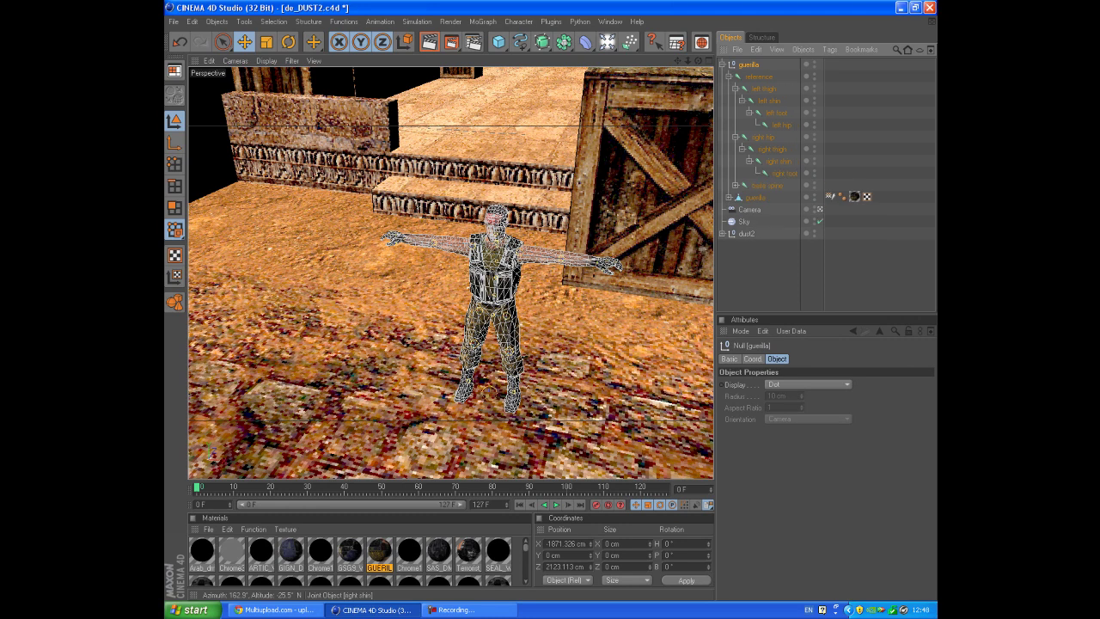
# Expand the spine joint chain from the base spine up to the shoulders and deselect everything
pyautogui.click(735, 185)
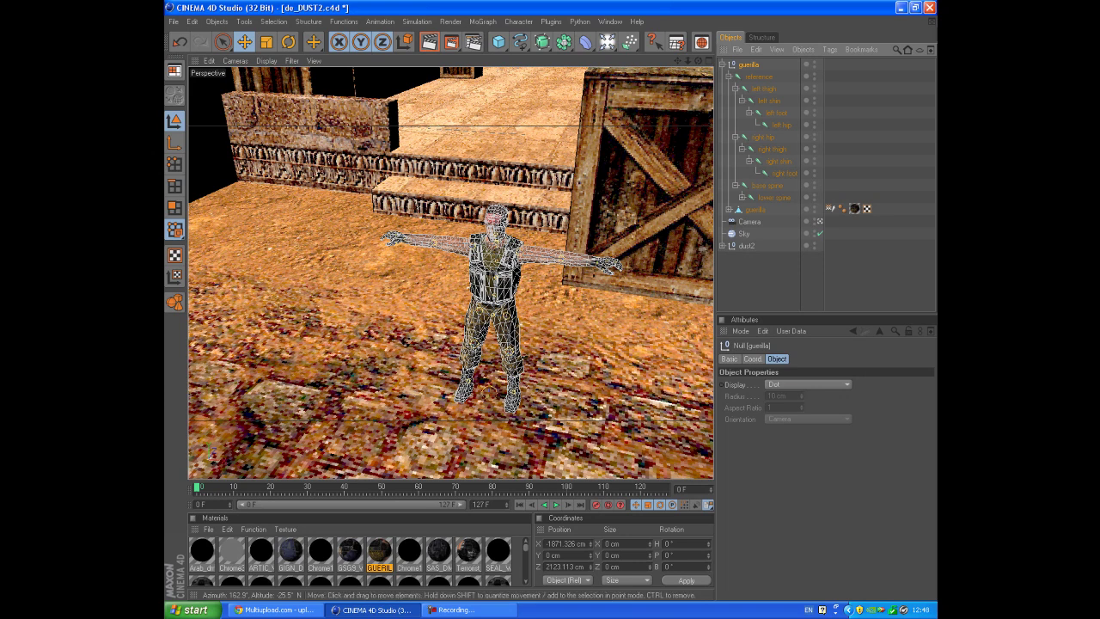
pyautogui.click(742, 196)
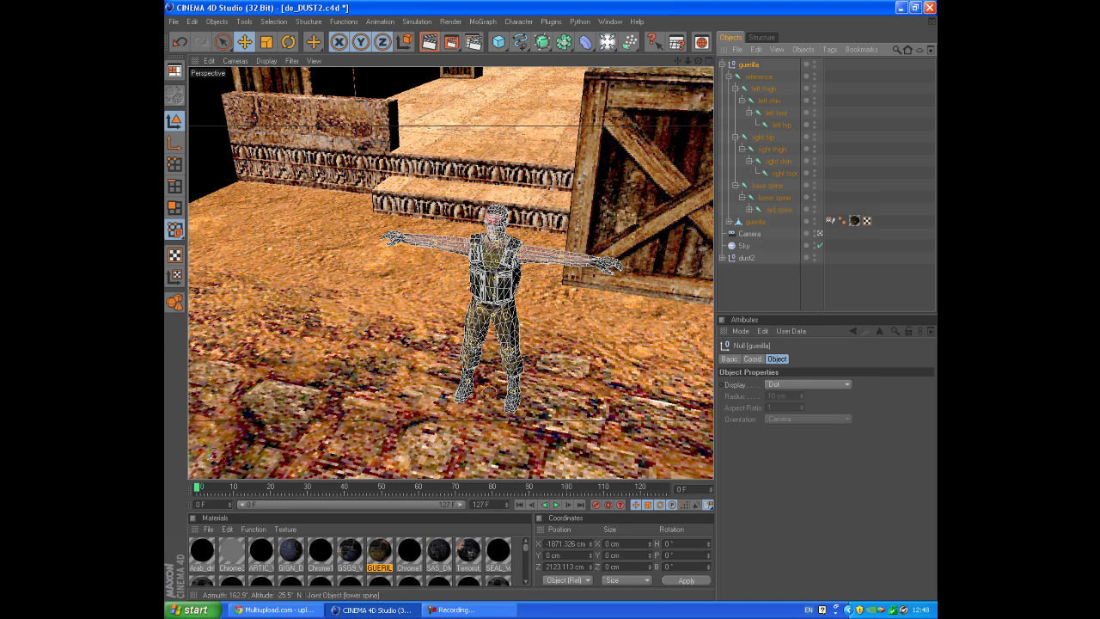
pyautogui.click(749, 209)
pyautogui.click(756, 221)
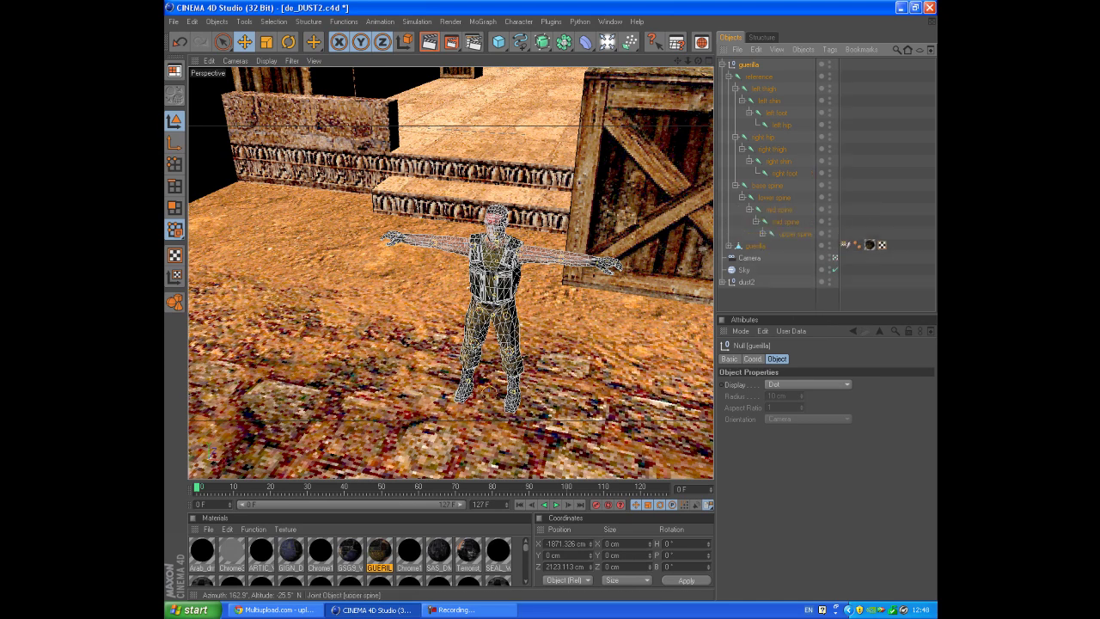
pyautogui.click(763, 233)
pyautogui.hotkey('ctrl', 'shift', 'a')
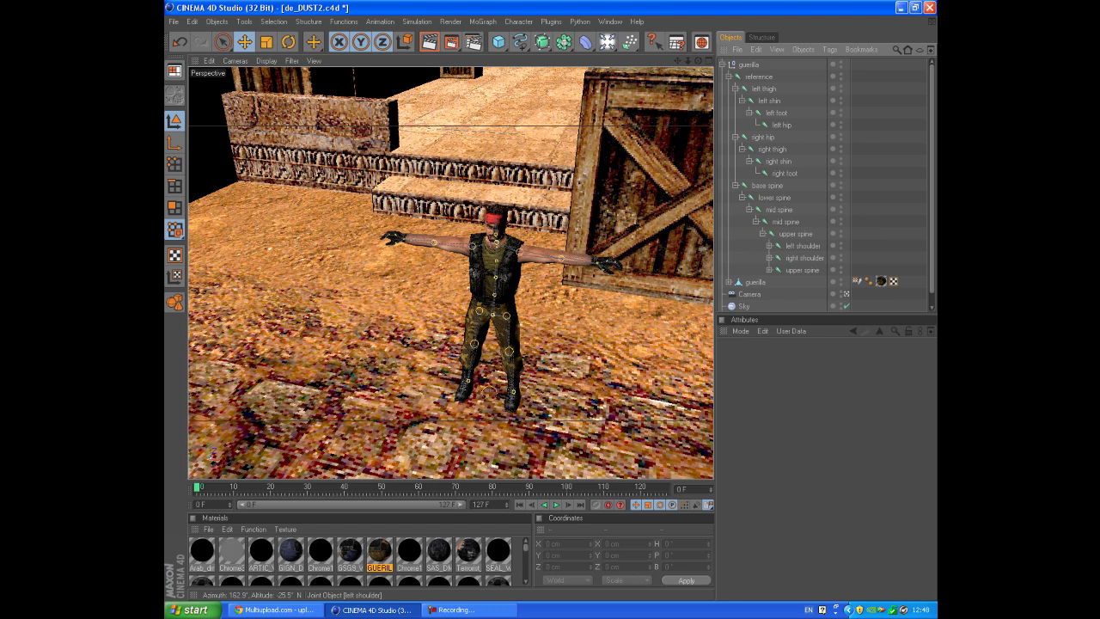
# Expand the left and right shoulder joint chains down to the thumbs and fingers
pyautogui.click(770, 246)
pyautogui.scroll(-1, 769, 246)
pyautogui.click(776, 233)
pyautogui.click(783, 245)
pyautogui.click(790, 257)
pyautogui.scroll(-2, 790, 257)
pyautogui.click(790, 233)
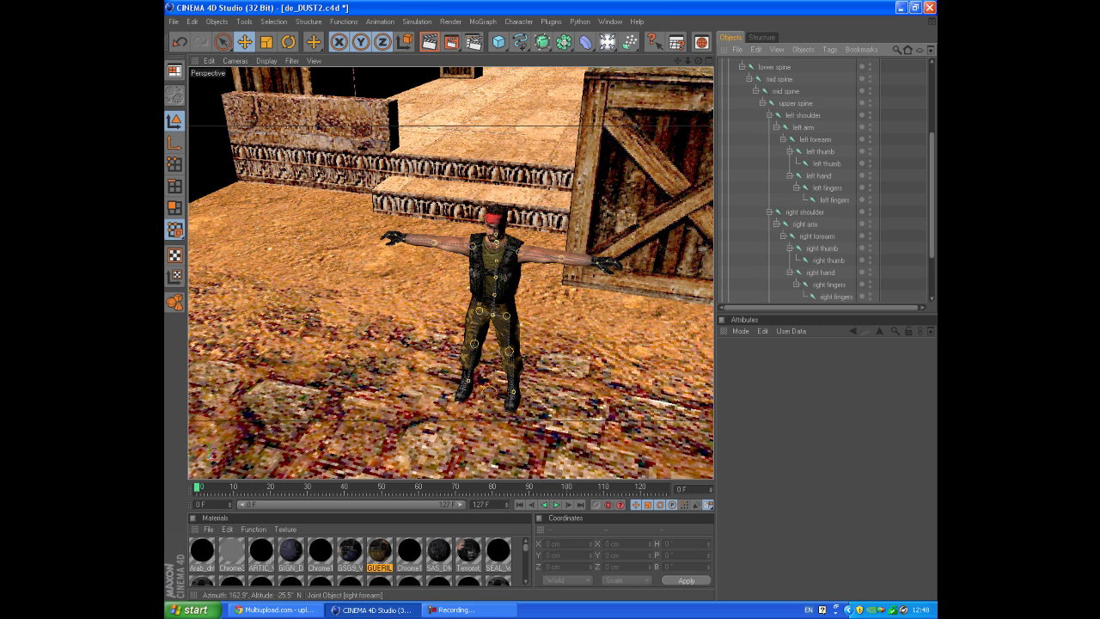
pyautogui.scroll(-6, 823, 179)
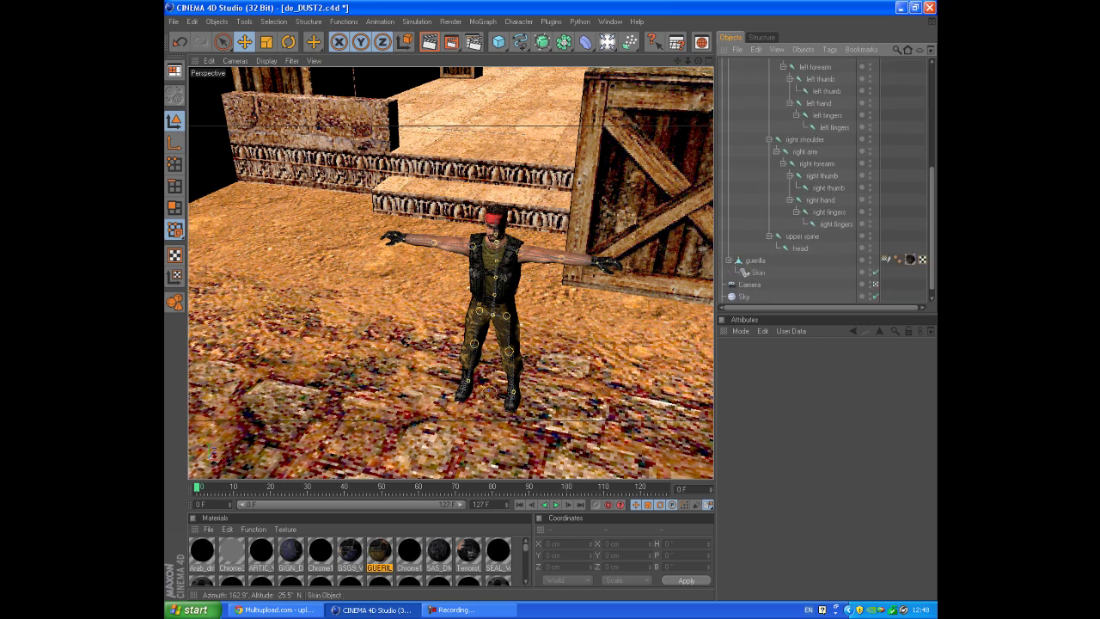
# Delete the Weight tag from the guerilla polygon mesh
pyautogui.click(754, 260)
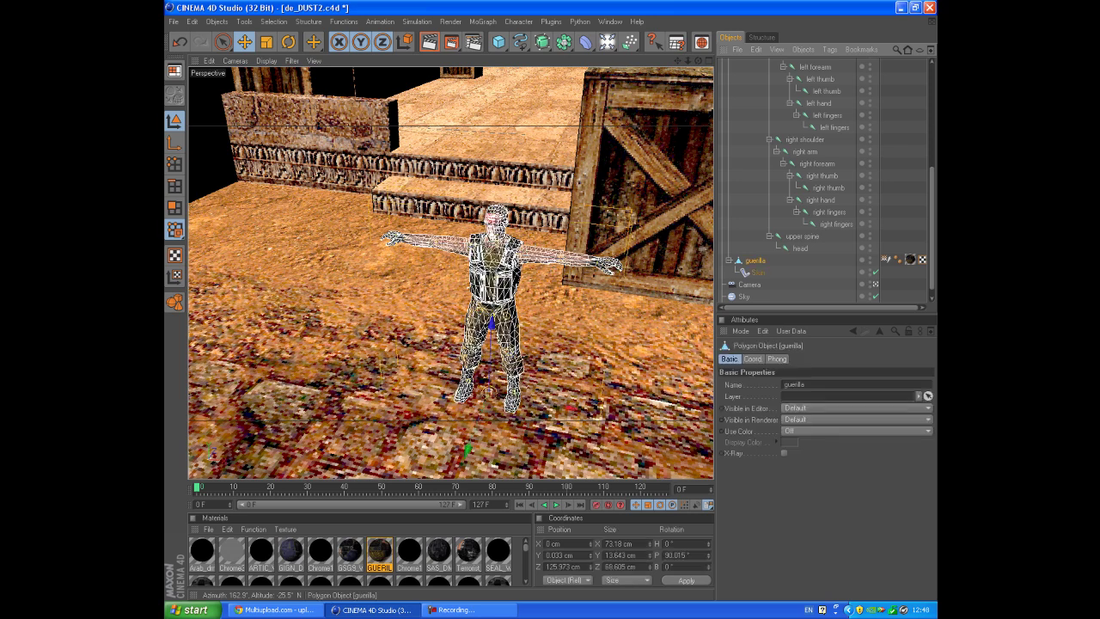
pyautogui.click(886, 259)
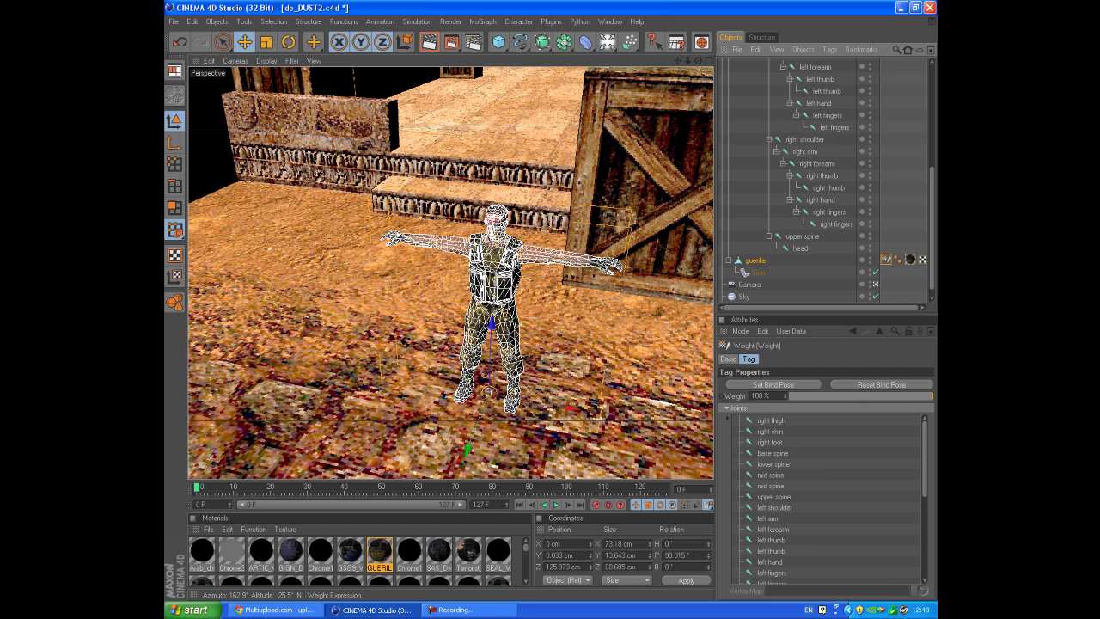
pyautogui.press('Delete')
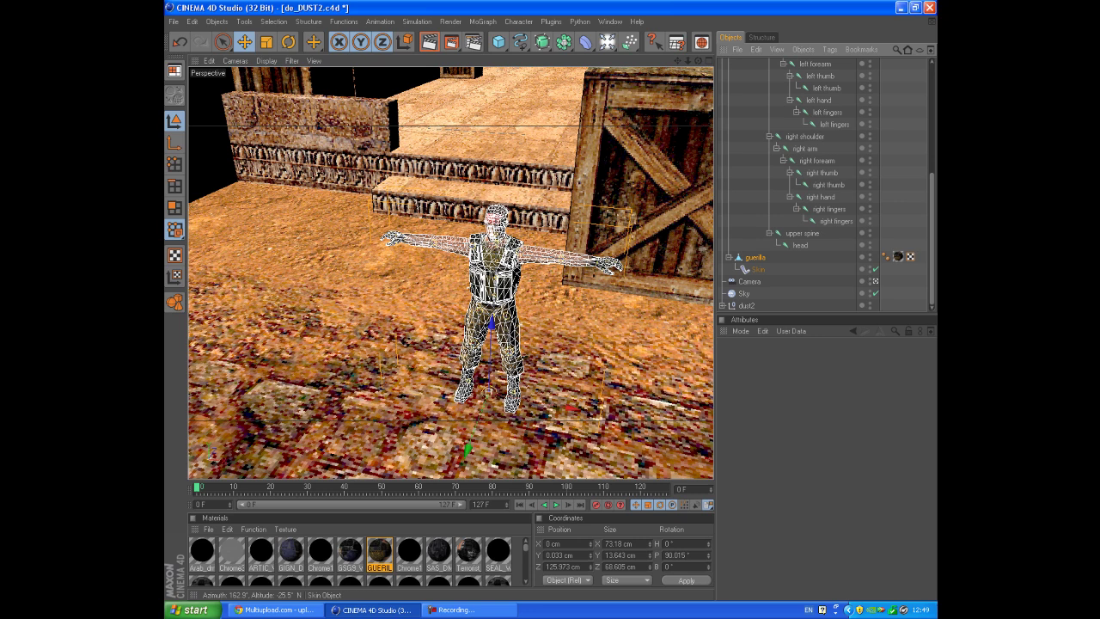
# Bind the guerilla mesh to the reference joint with its entire child hierarchy
pyautogui.click(758, 269)
pyautogui.moveTo(932, 241); pyautogui.dragTo(932, 133)
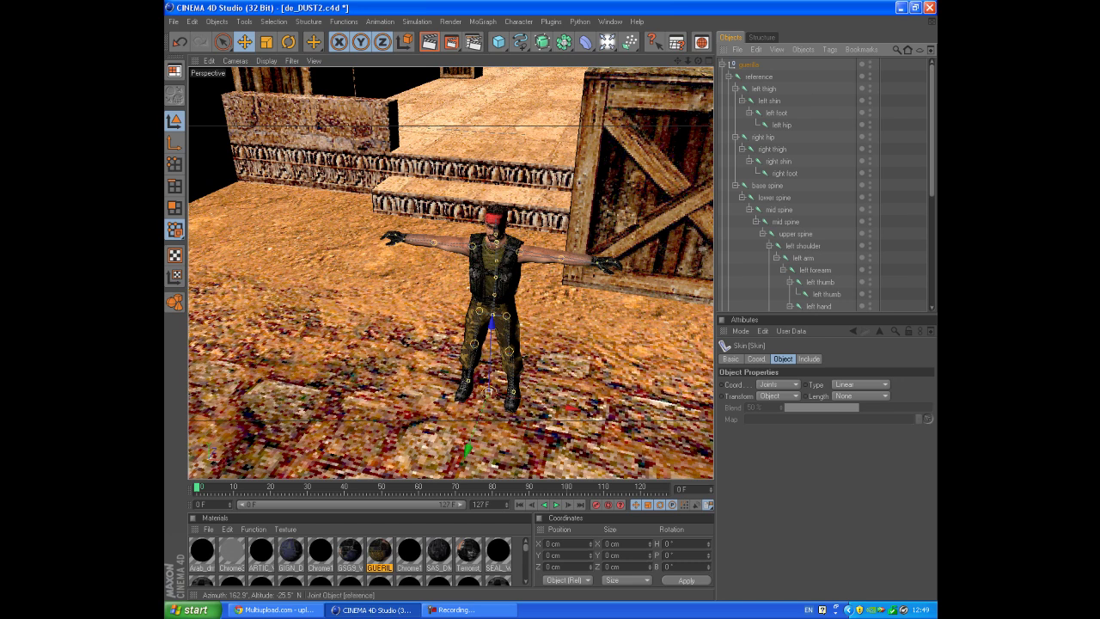
pyautogui.middleClick(759, 76)
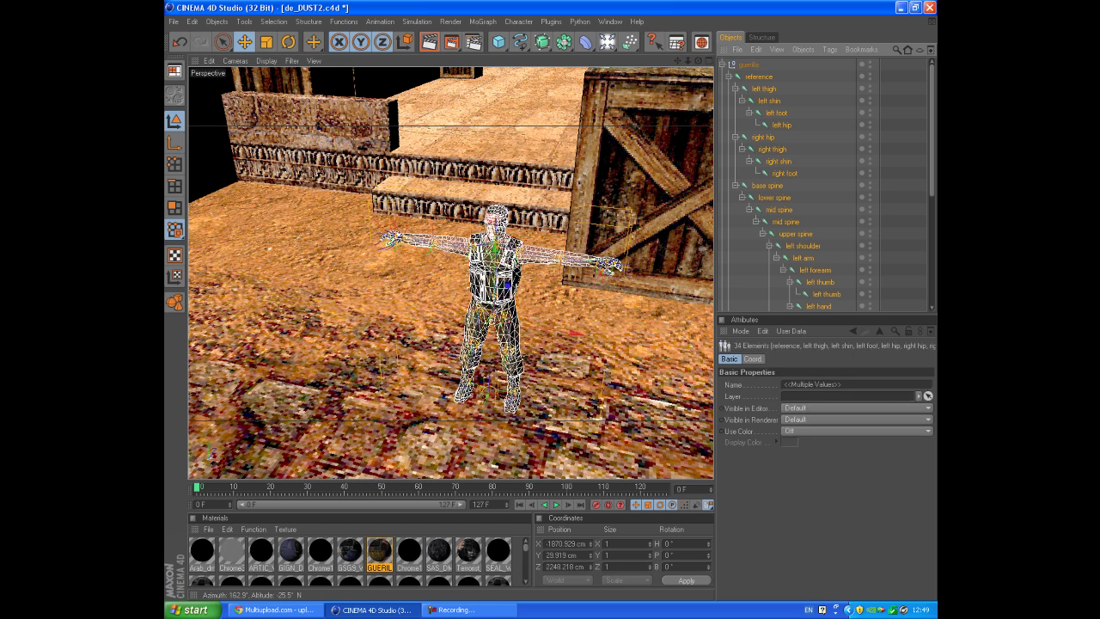
pyautogui.click(518, 21)
pyautogui.moveTo(537, 38)
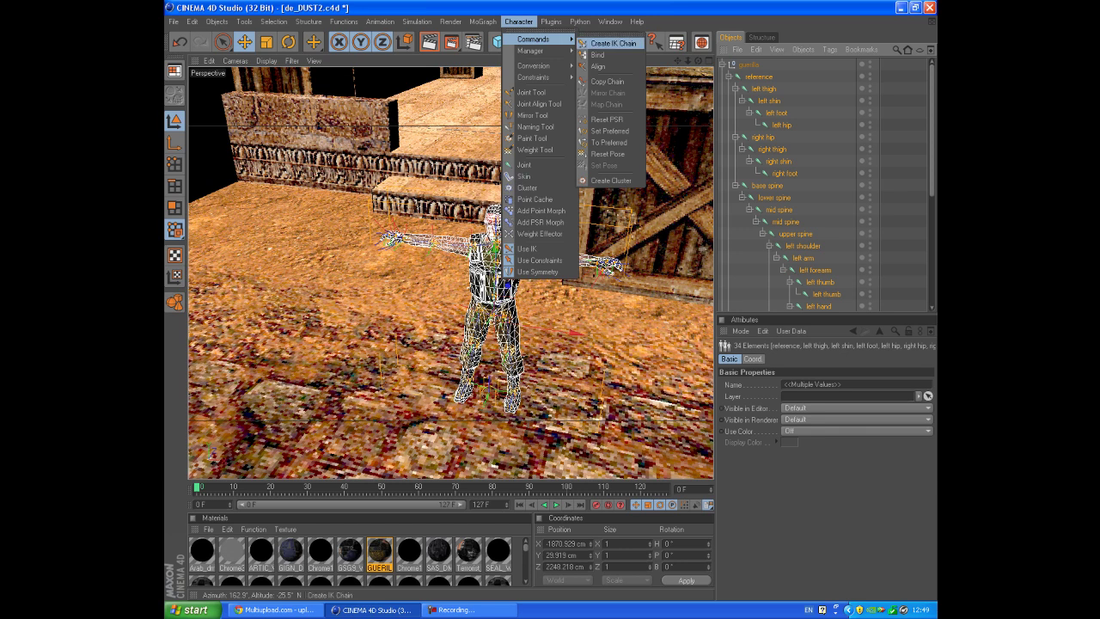
pyautogui.click(599, 54)
pyautogui.moveTo(932, 117)
pyautogui.mouseDown()
pyautogui.moveTo(932, 229)
pyautogui.moveTo(932, 115)
pyautogui.mouseUp()
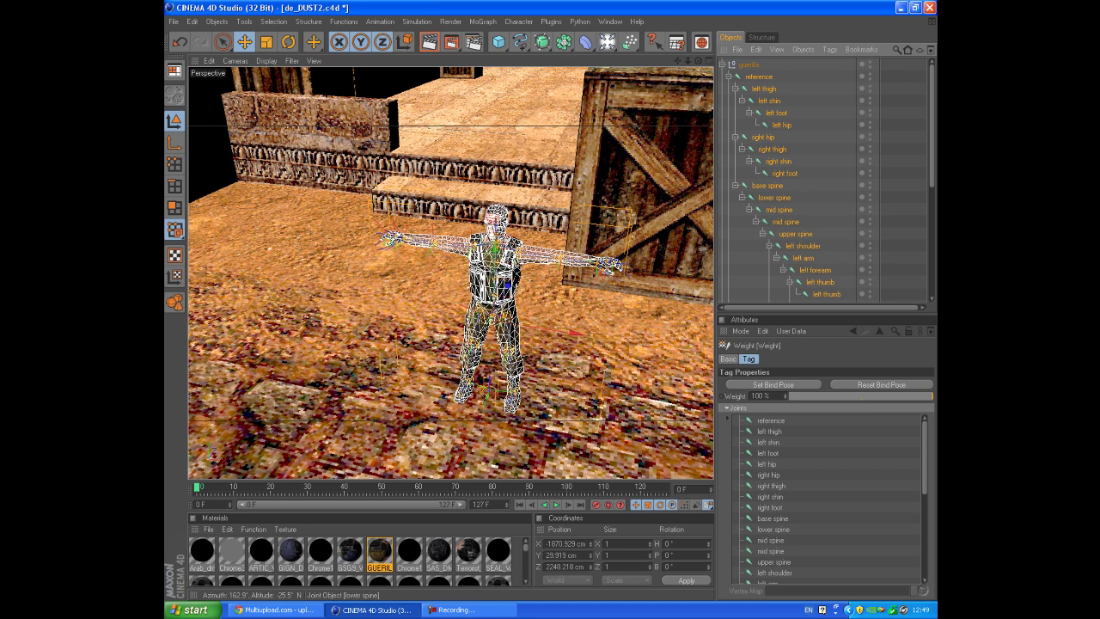
# Rotate the right arm joint down beside the body, to about H 65.7°, P -2.3°, B 9.2°
pyautogui.click(774, 197)
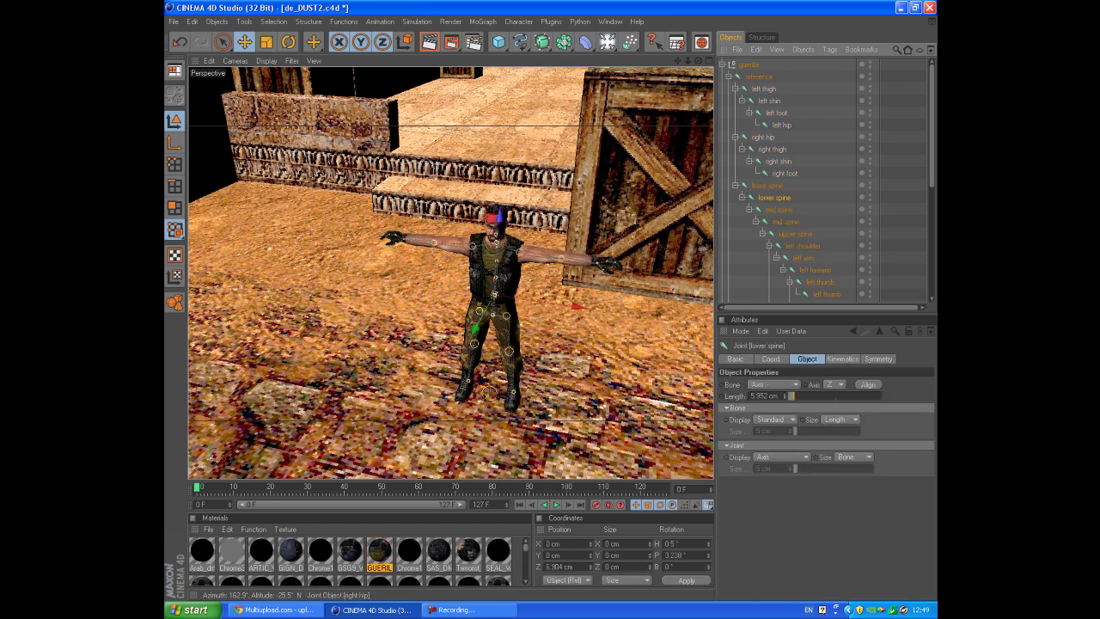
pyautogui.scroll(-3, 776, 148)
pyautogui.click(786, 148)
pyautogui.moveTo(932, 134)
pyautogui.mouseDown()
pyautogui.moveTo(932, 112)
pyautogui.moveTo(932, 122)
pyautogui.mouseUp()
pyautogui.scroll(-6, 826, 181)
pyautogui.scroll(-3, 825, 181)
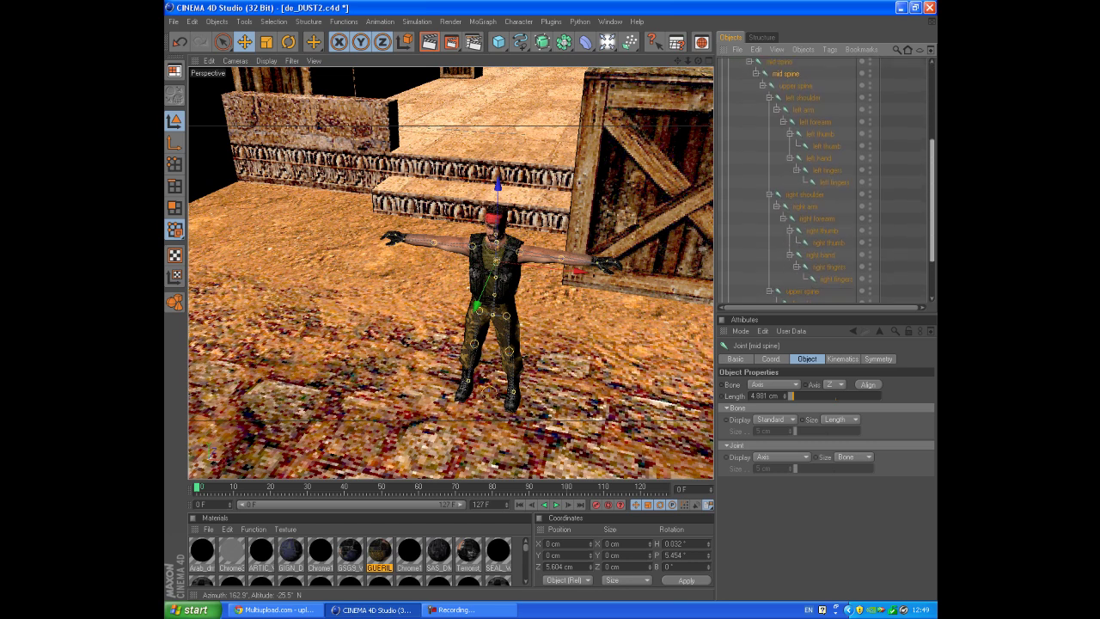
pyautogui.click(805, 207)
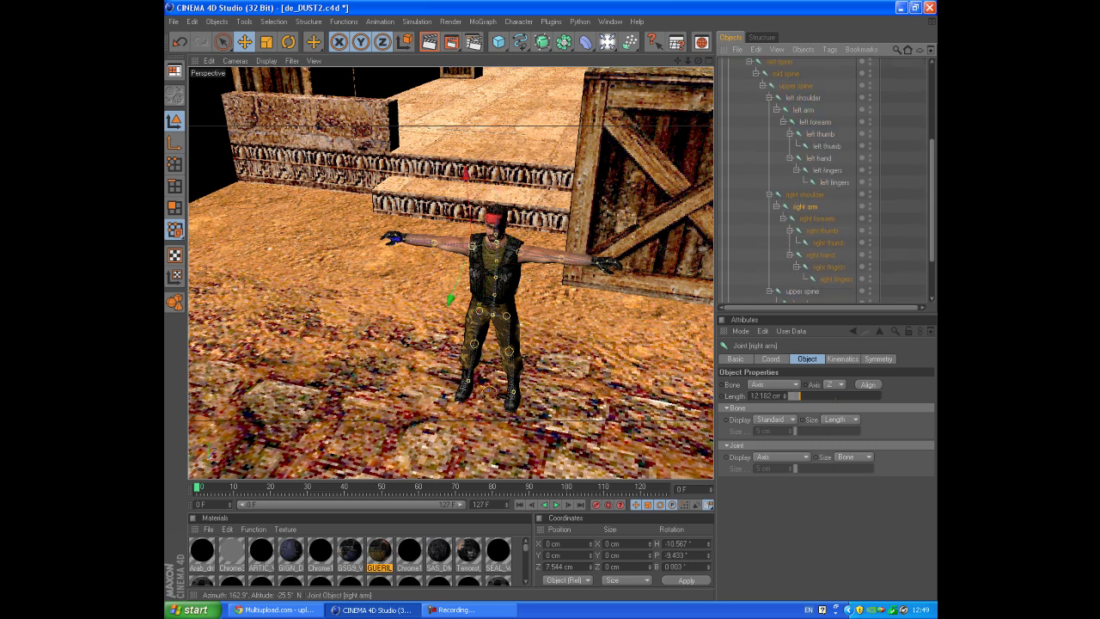
pyautogui.click(289, 41)
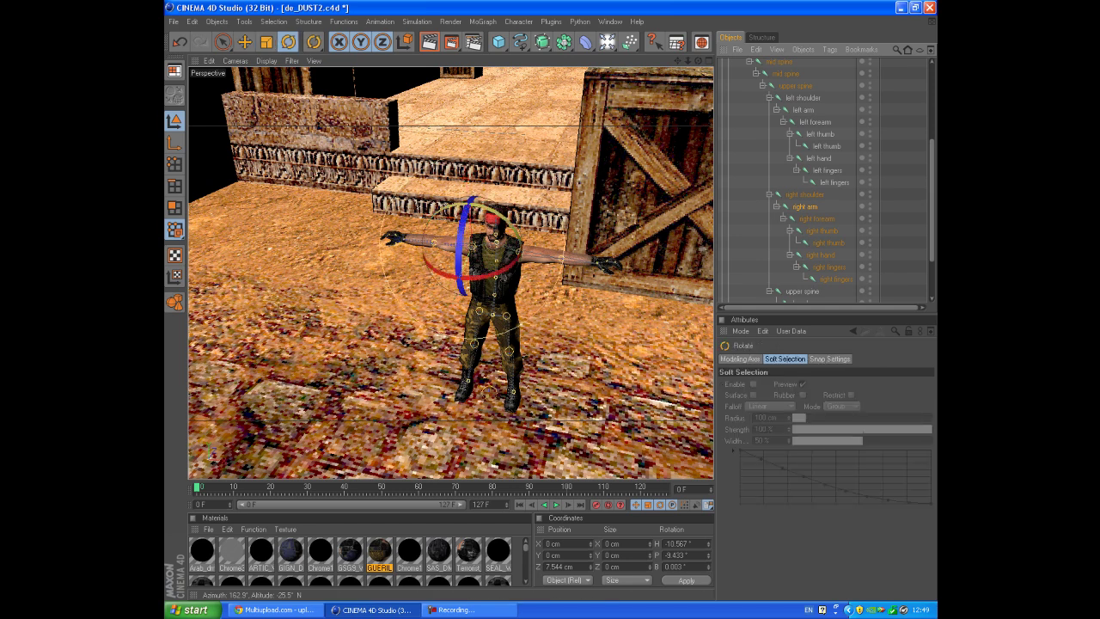
pyautogui.moveTo(491, 212)
pyautogui.mouseDown()
pyautogui.moveTo(472, 206)
pyautogui.moveTo(491, 221)
pyautogui.moveTo(468, 216)
pyautogui.moveTo(490, 217)
pyautogui.moveTo(487, 205)
pyautogui.mouseUp()
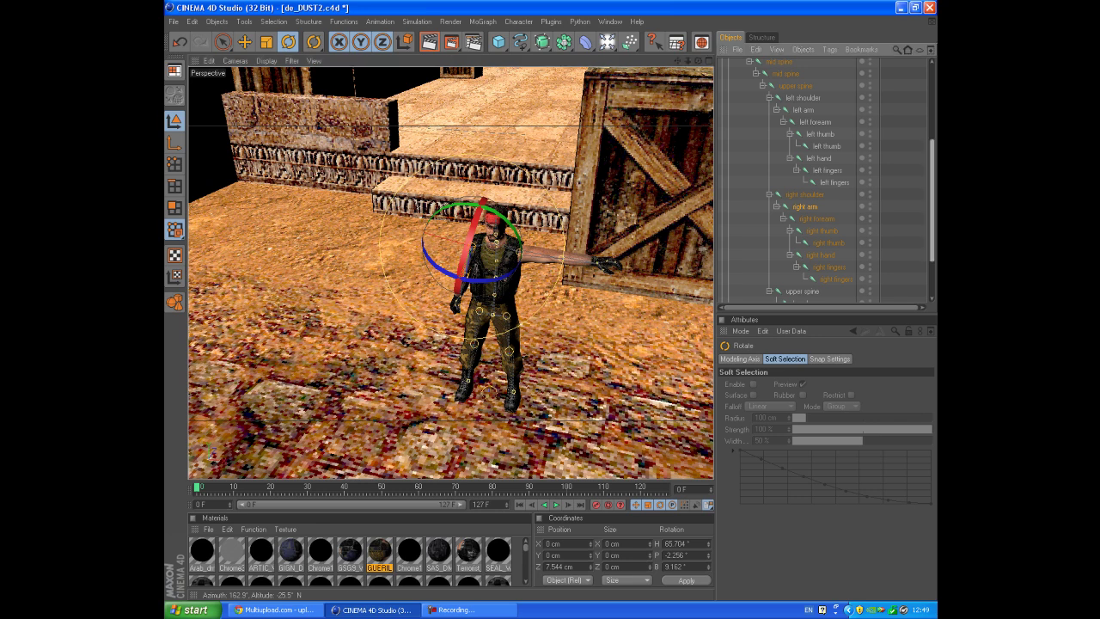
# Rotate the left arm joint down beside the body, to about H -69.2°, P 10.5°, B -9.5°
pyautogui.scroll(5, 826, 198)
pyautogui.scroll(1, 826, 198)
pyautogui.click(803, 252)
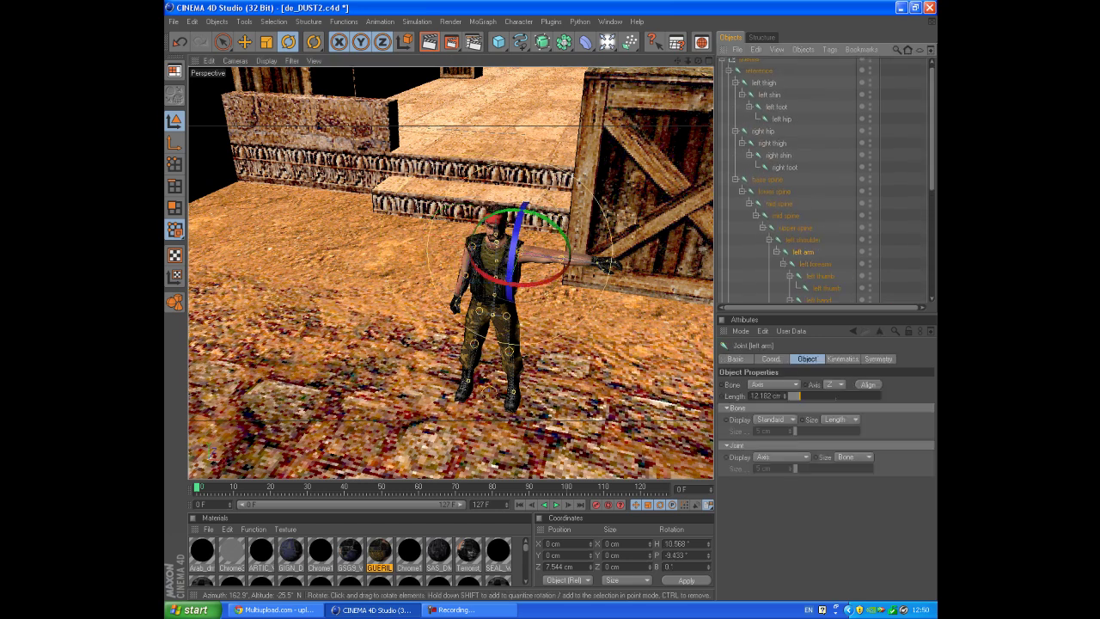
pyautogui.moveTo(509, 210); pyautogui.dragTo(509, 235)
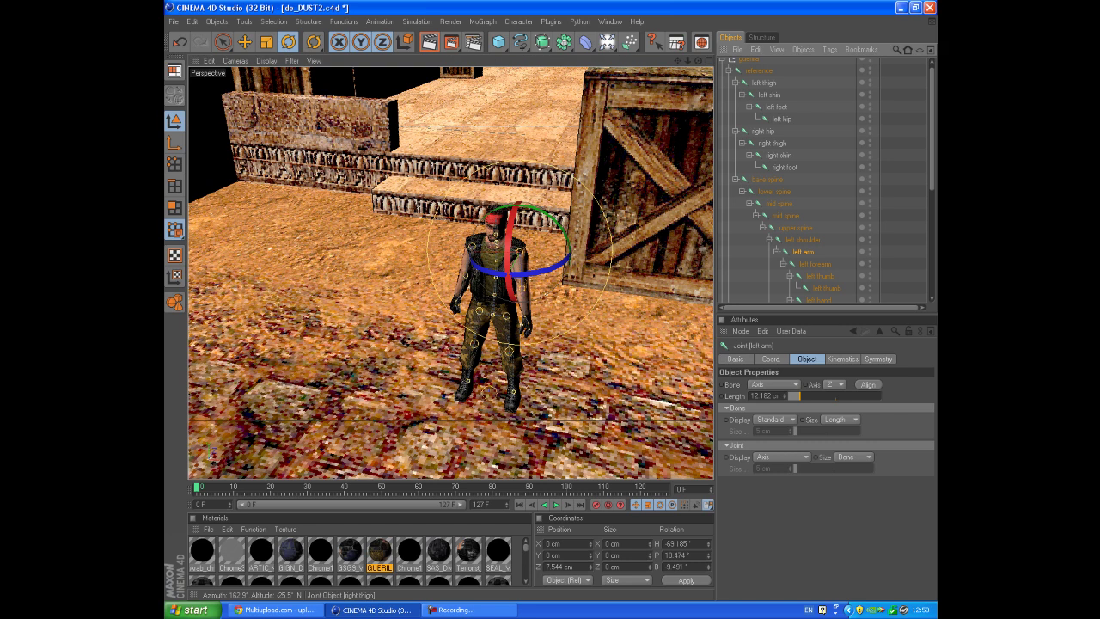
# Refine the right arm joint's lowered pose to about H 63.3°, P 12.7°, B 9.4°
pyautogui.moveTo(931, 142); pyautogui.dragTo(932, 174)
pyautogui.click(806, 282)
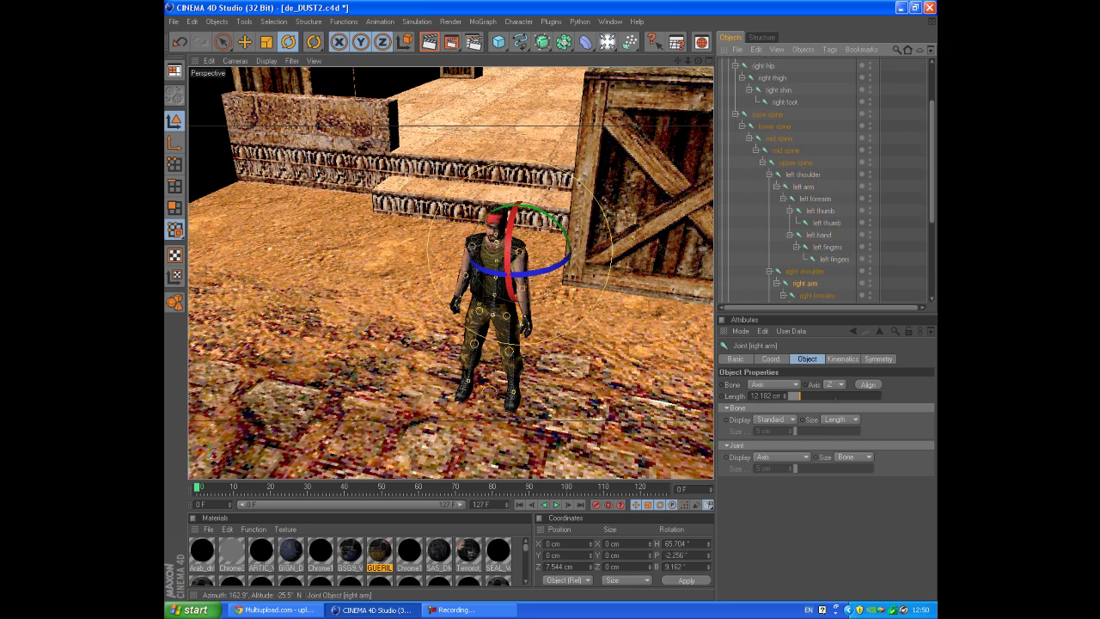
pyautogui.moveTo(472, 228); pyautogui.dragTo(469, 242)
pyautogui.moveTo(698, 60); pyautogui.dragTo(791, 56)
pyautogui.moveTo(500, 245); pyautogui.dragTo(494, 216)
pyautogui.moveTo(698, 61); pyautogui.dragTo(539, 27)
pyautogui.moveTo(636, 50); pyautogui.dragTo(655, 19)
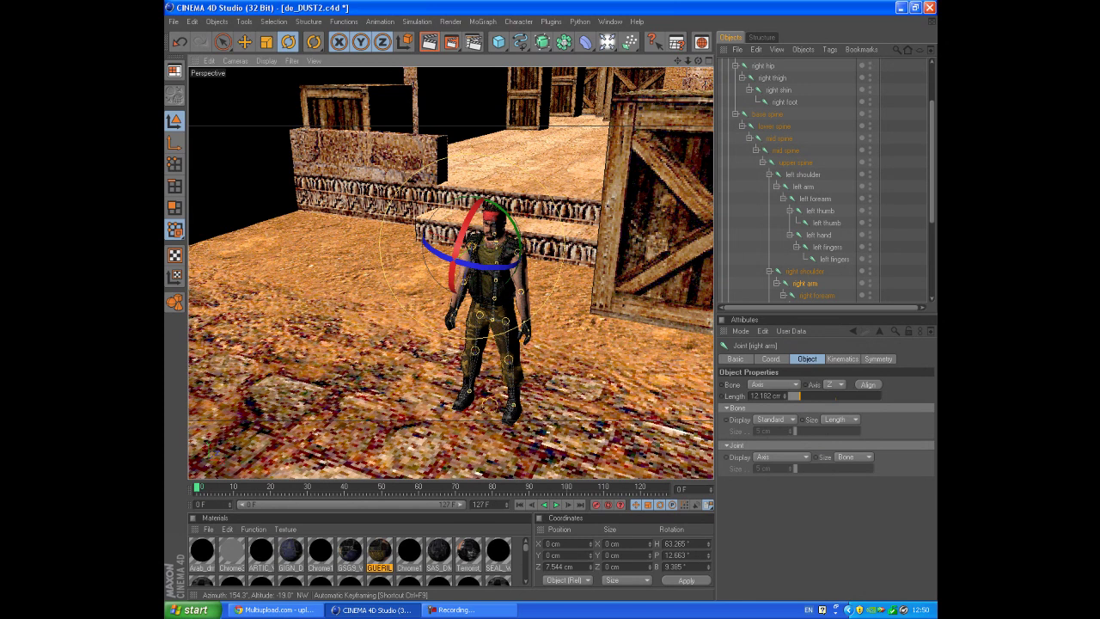
# Turn on automatic keyframing and, at frame 10, raise the right arm joint outward to about H 3.1°, P 7°, B 29.9°
pyautogui.click(608, 505)
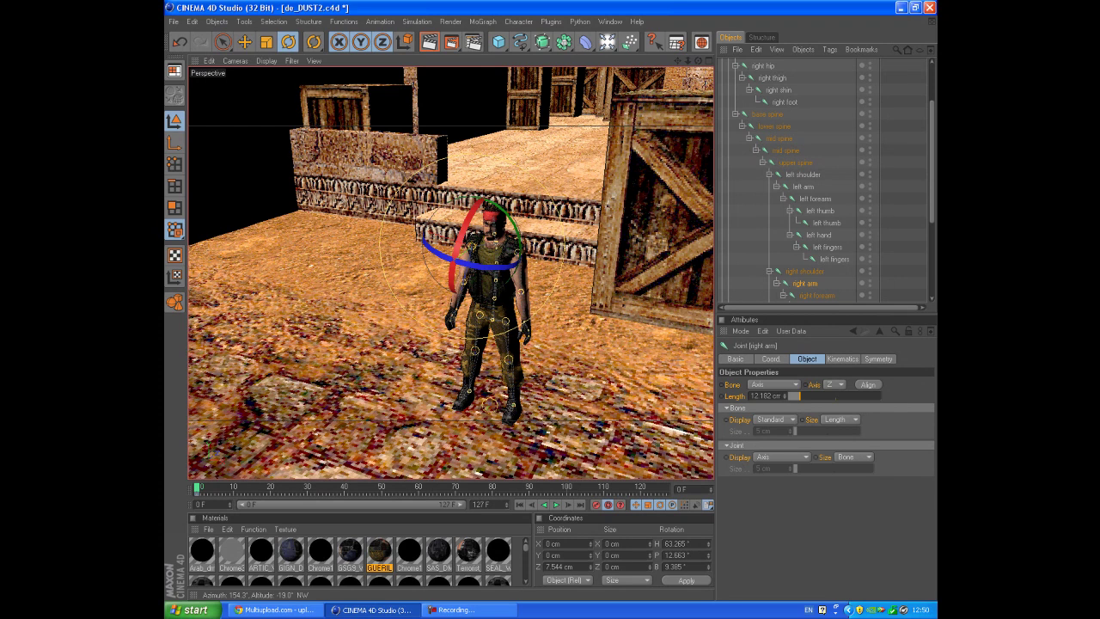
pyautogui.moveTo(197, 488); pyautogui.dragTo(270, 488)
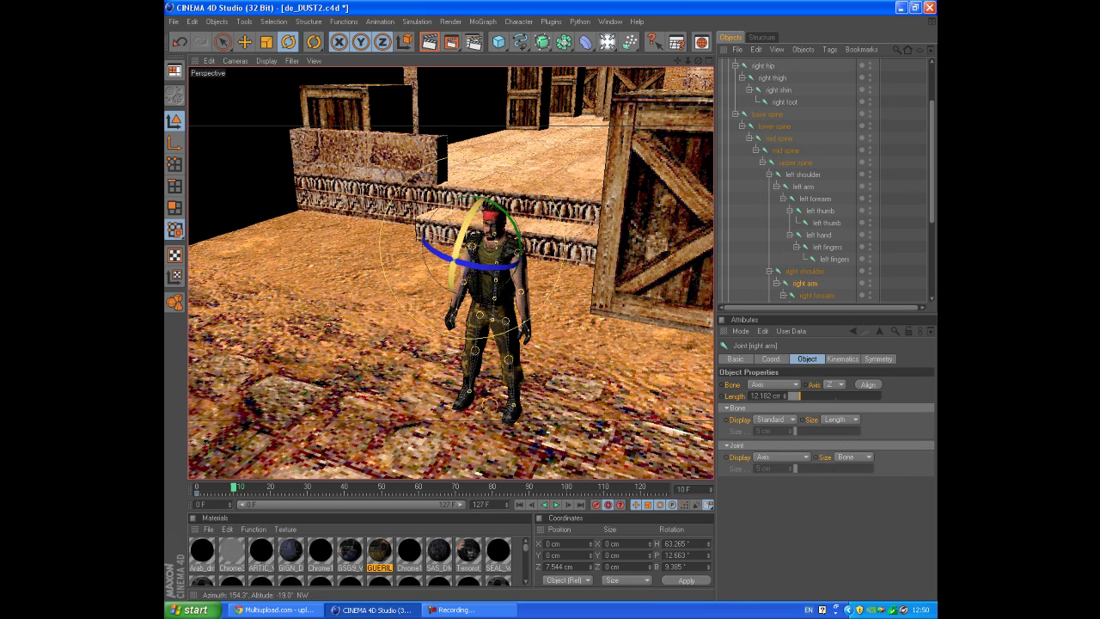
pyautogui.moveTo(698, 60); pyautogui.dragTo(689, 66)
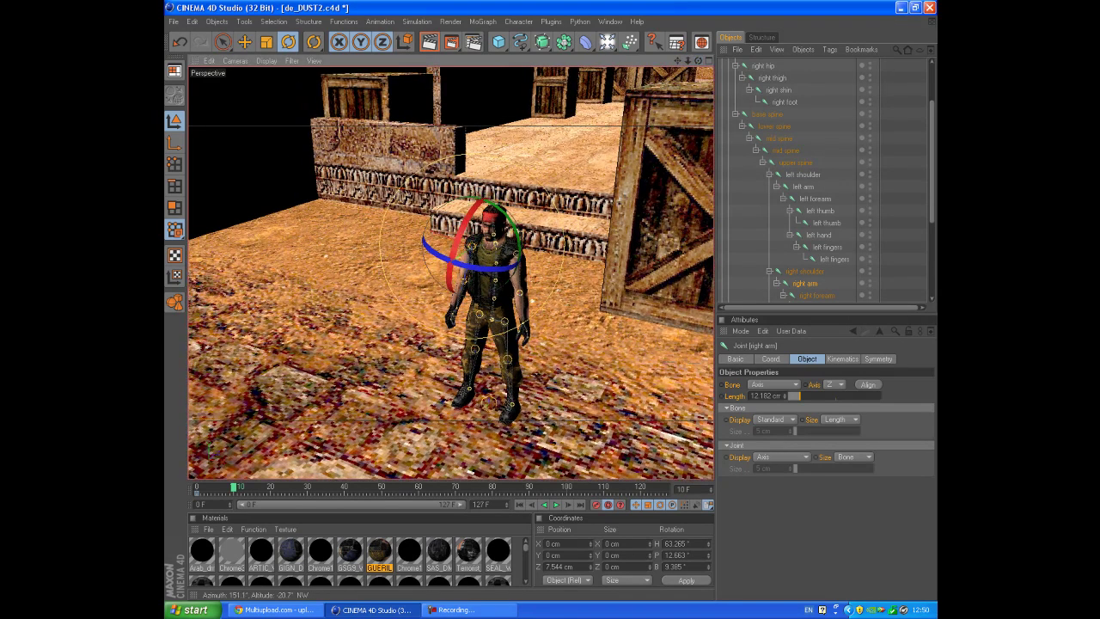
pyautogui.moveTo(456, 254)
pyautogui.mouseDown()
pyautogui.moveTo(460, 219)
pyautogui.moveTo(455, 244)
pyautogui.mouseUp()
pyautogui.moveTo(497, 207); pyautogui.dragTo(508, 213)
pyautogui.moveTo(456, 258); pyautogui.dragTo(521, 244)
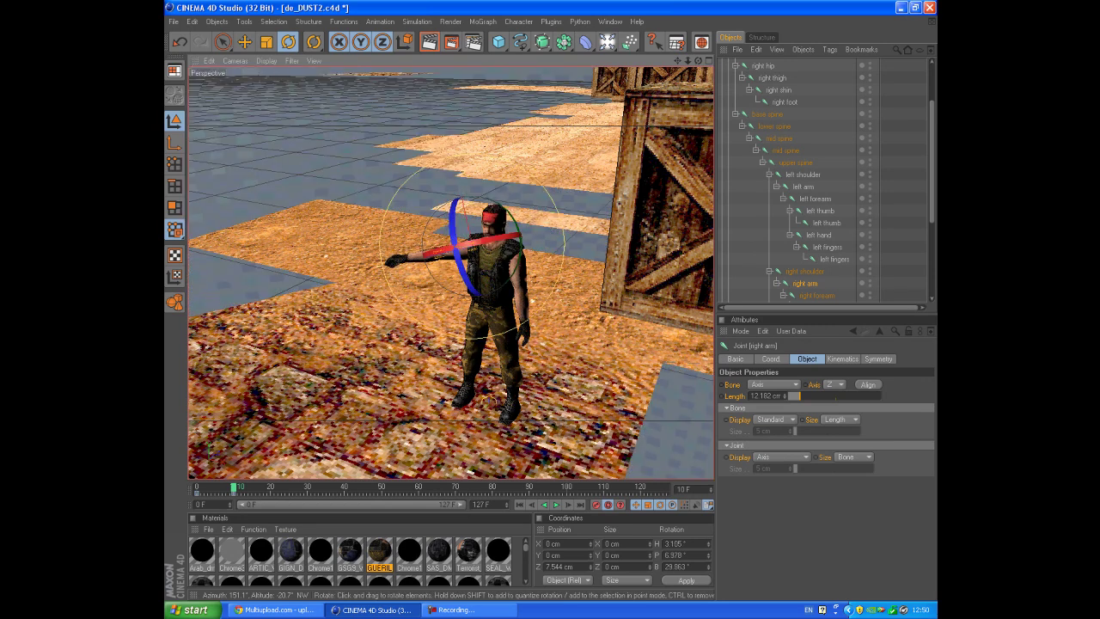
# At frame 10, select the head joint and rotate it to a bank angle of about 50.4°
pyautogui.moveTo(698, 60)
pyautogui.mouseDown()
pyautogui.moveTo(812, 77)
pyautogui.moveTo(746, 79)
pyautogui.moveTo(679, 62)
pyautogui.mouseUp()
pyautogui.scroll(-4, 802, 224)
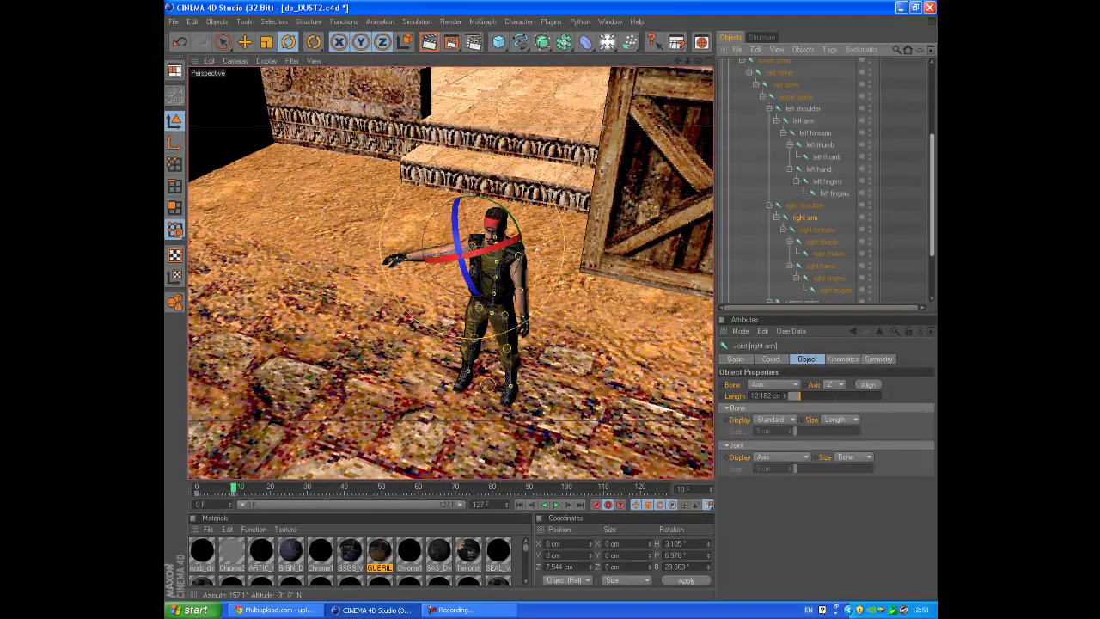
pyautogui.click(801, 235)
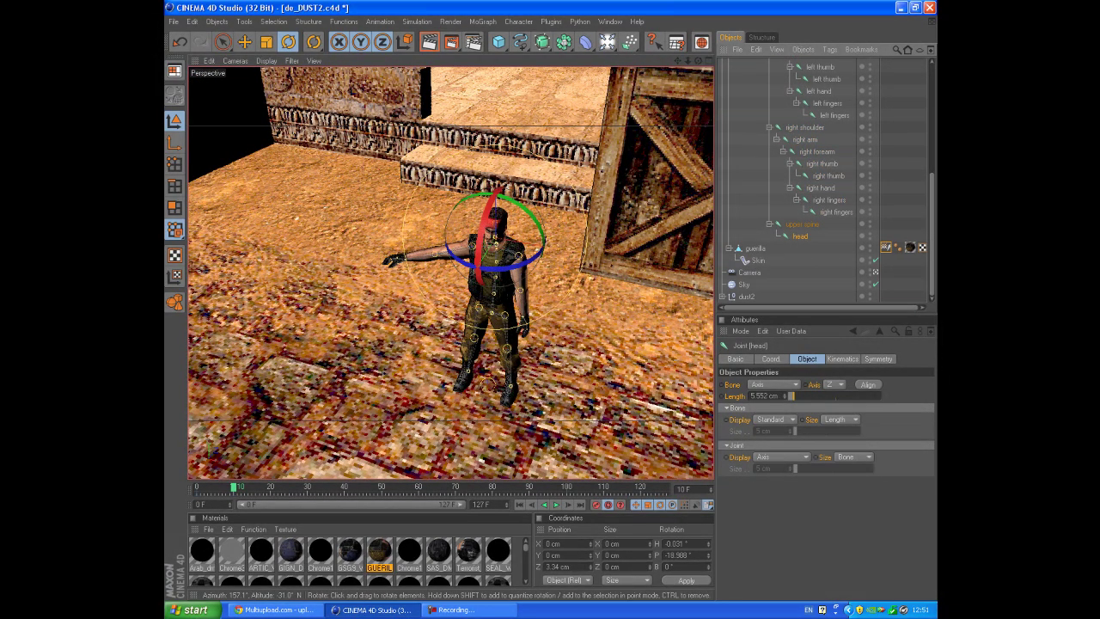
pyautogui.moveTo(504, 268); pyautogui.dragTo(514, 270)
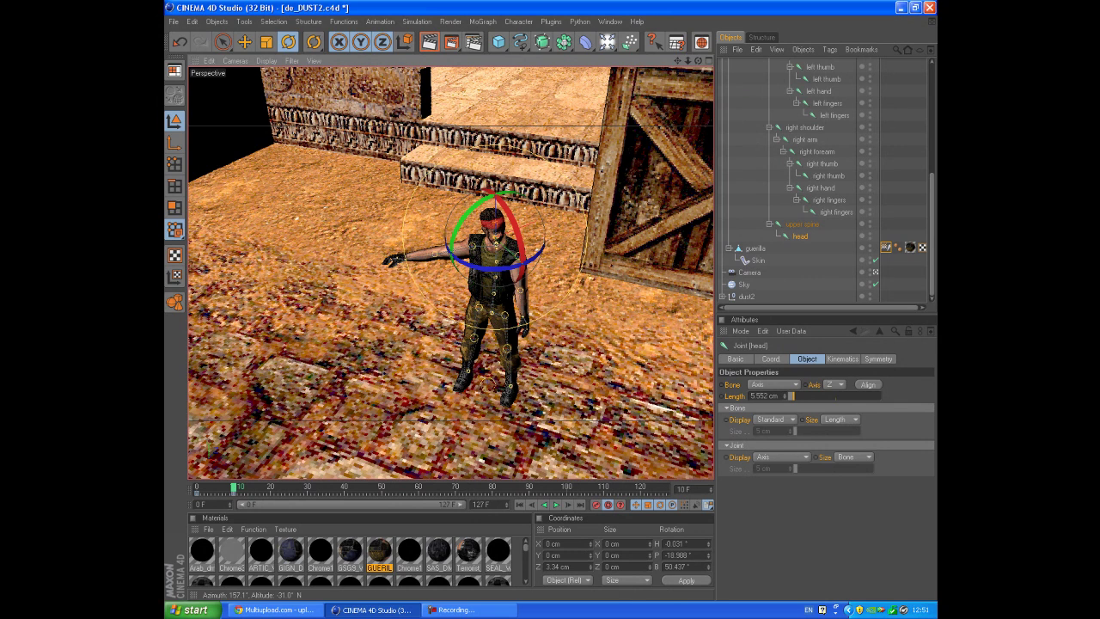
# At frame 20, rotate the head to about H 27.6°, P -35.4°, B 63.4° and lower the right arm to about H 67.1°, P 16°, B 7.3°
pyautogui.moveTo(233, 487); pyautogui.dragTo(274, 487)
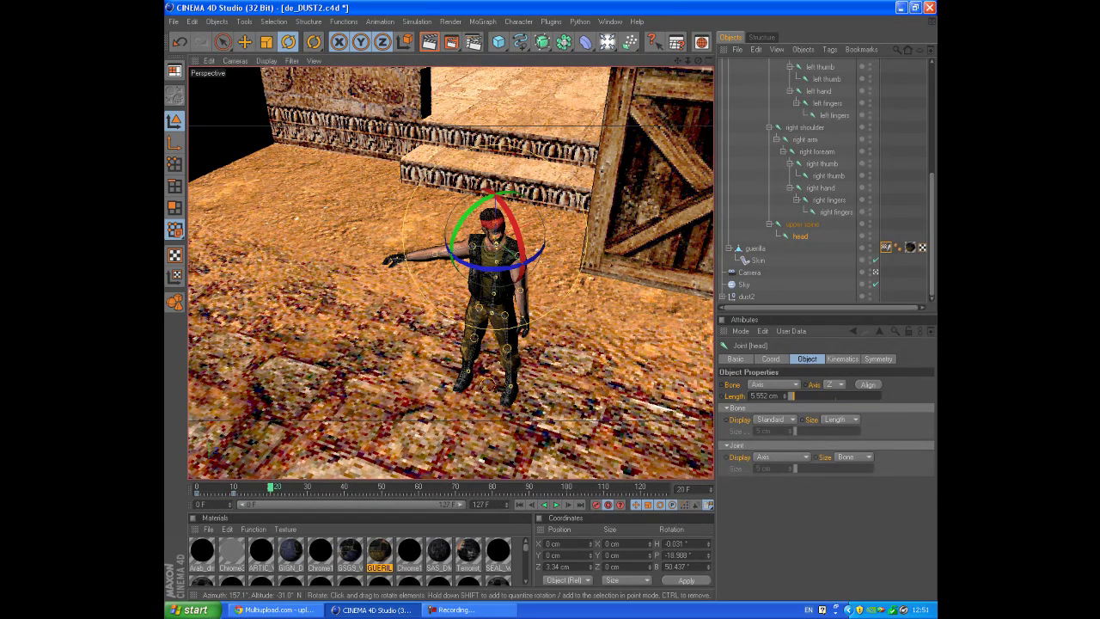
pyautogui.moveTo(516, 266); pyautogui.dragTo(519, 229)
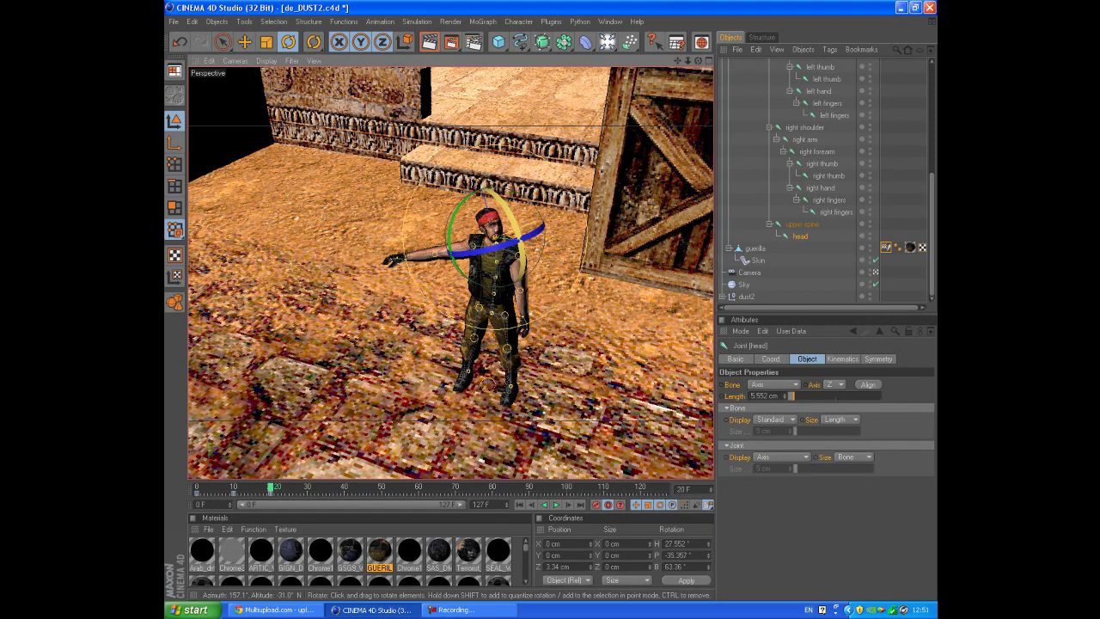
pyautogui.moveTo(932, 226); pyautogui.dragTo(931, 181)
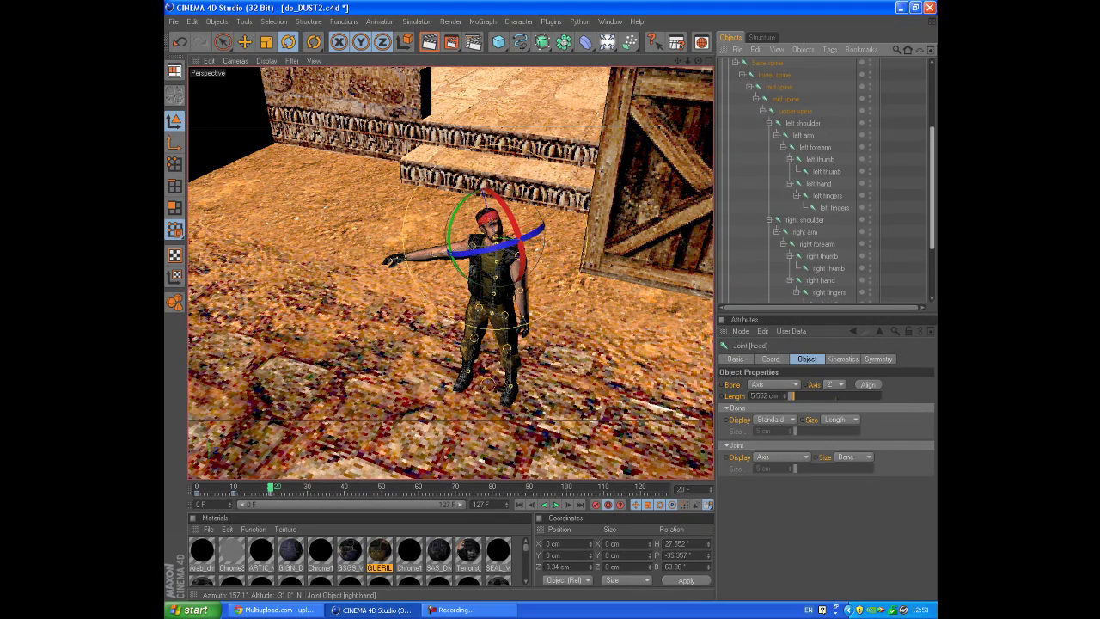
pyautogui.click(804, 232)
pyautogui.moveTo(498, 213); pyautogui.dragTo(485, 198)
pyautogui.moveTo(461, 256); pyautogui.dragTo(458, 269)
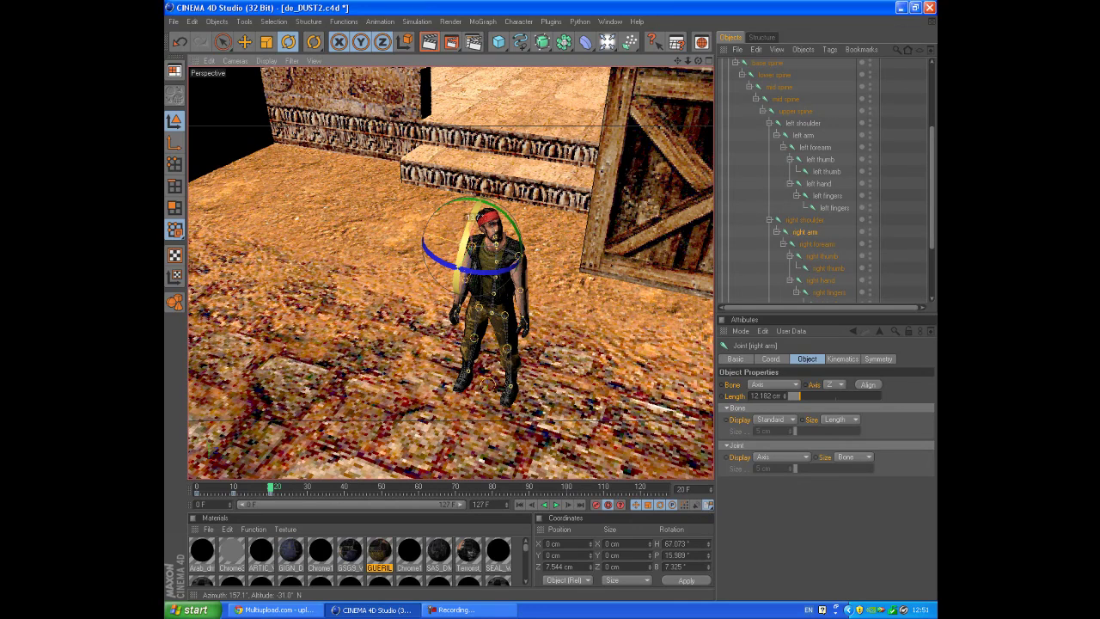
# Raise the left arm joint outward at frame 20, to about H -6.4°, P 8°, B -13.9°
pyautogui.click(804, 135)
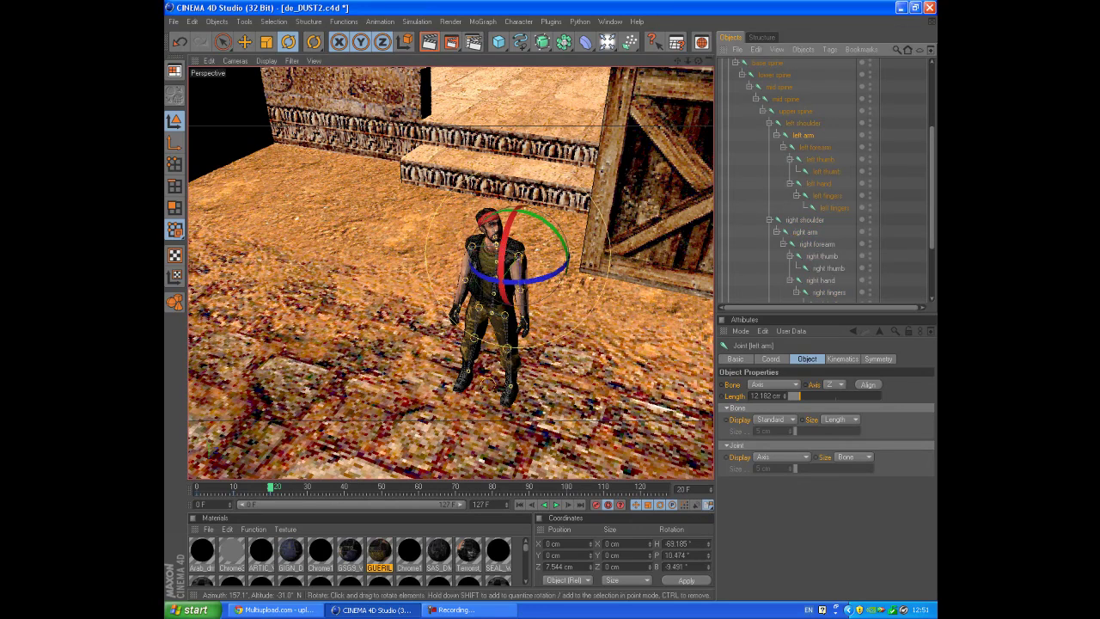
pyautogui.moveTo(552, 232); pyautogui.dragTo(510, 210)
pyautogui.moveTo(515, 289); pyautogui.dragTo(503, 283)
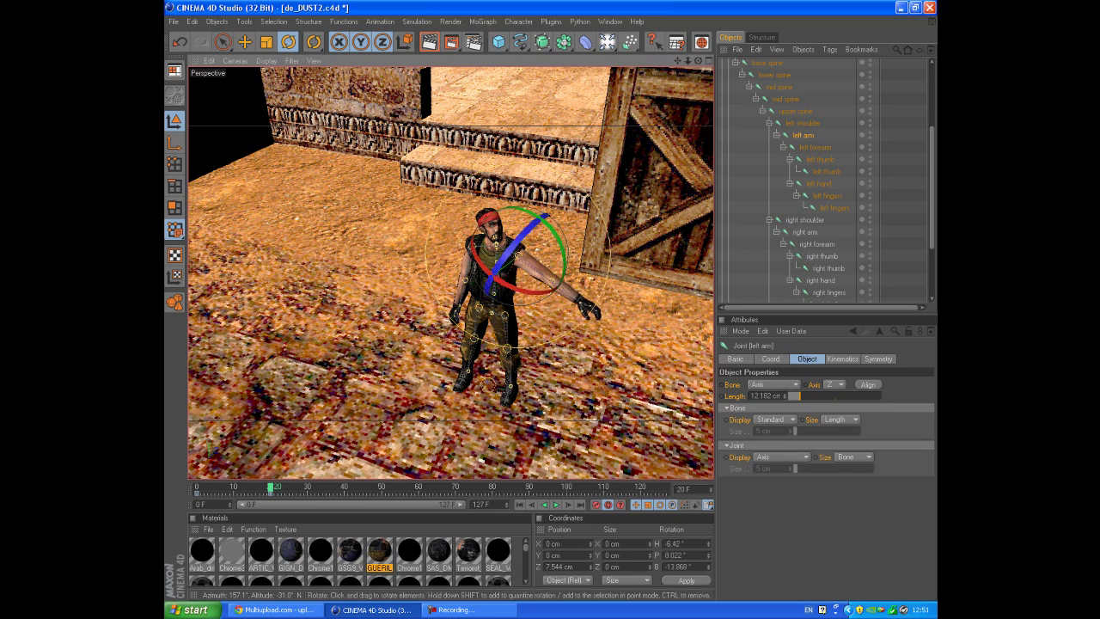
# Scrub the timeline back and forth from frame 0 past frame 20 to review the keyframed head and arm motion
pyautogui.moveTo(699, 61)
pyautogui.mouseDown()
pyautogui.moveTo(719, 48)
pyautogui.moveTo(712, 54)
pyautogui.mouseUp()
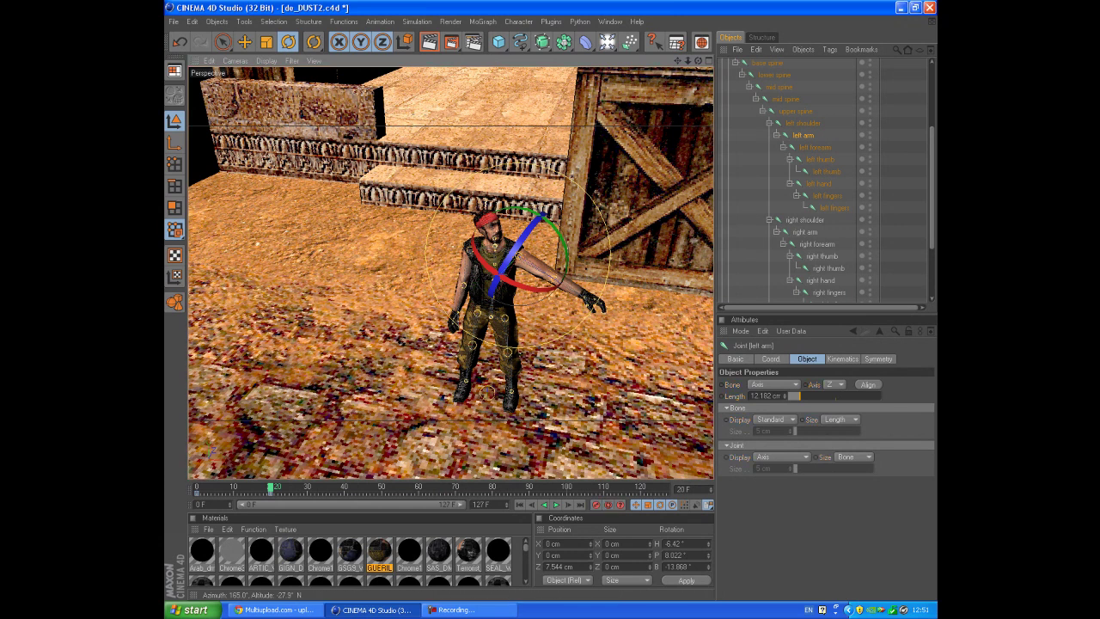
pyautogui.moveTo(271, 487); pyautogui.dragTo(199, 488)
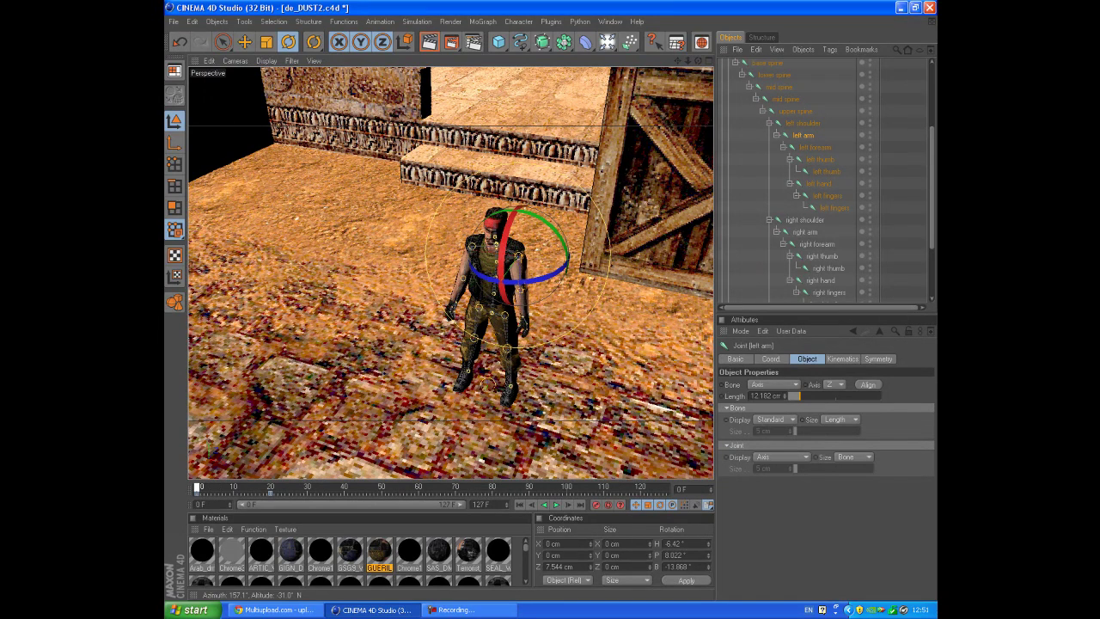
pyautogui.moveTo(197, 488); pyautogui.dragTo(201, 487)
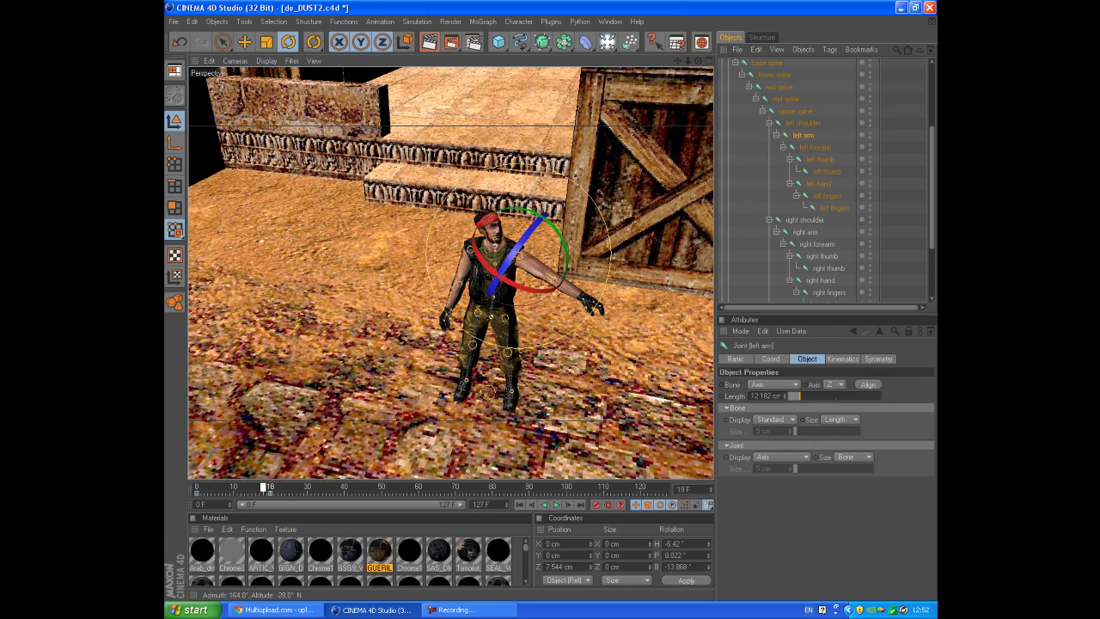
pyautogui.moveTo(273, 487); pyautogui.dragTo(196, 488)
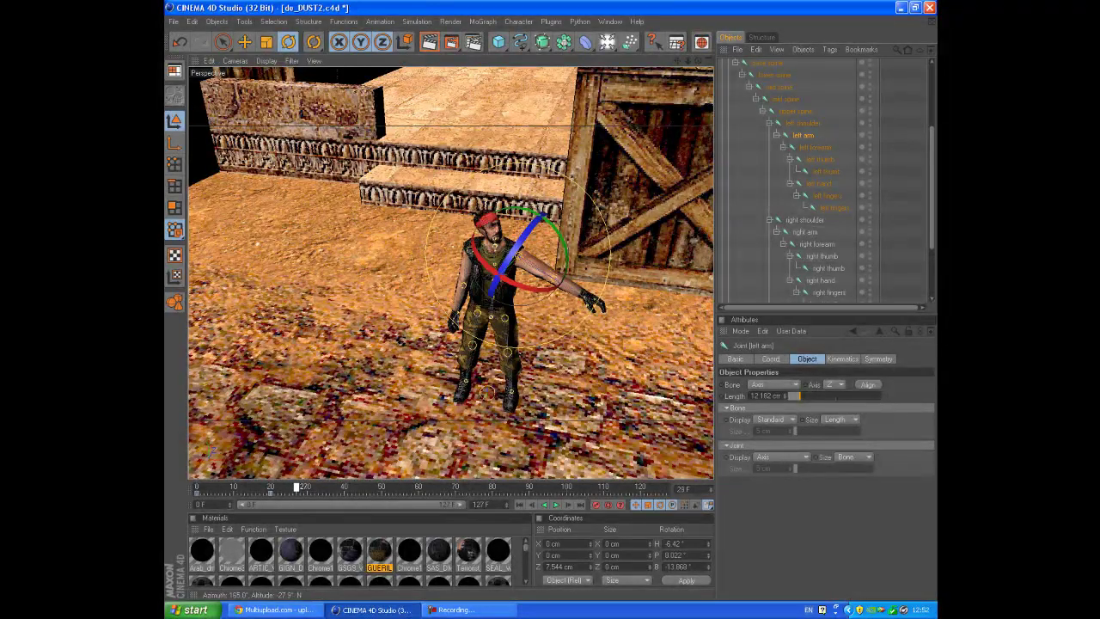
# At frame 29, rotate the right hip joint to lift the leg, to about H 82.3°, P -4.4°, B 82.1°
pyautogui.moveTo(932, 186); pyautogui.dragTo(932, 133)
pyautogui.scroll(-4, 831, 178)
pyautogui.scroll(4, 830, 178)
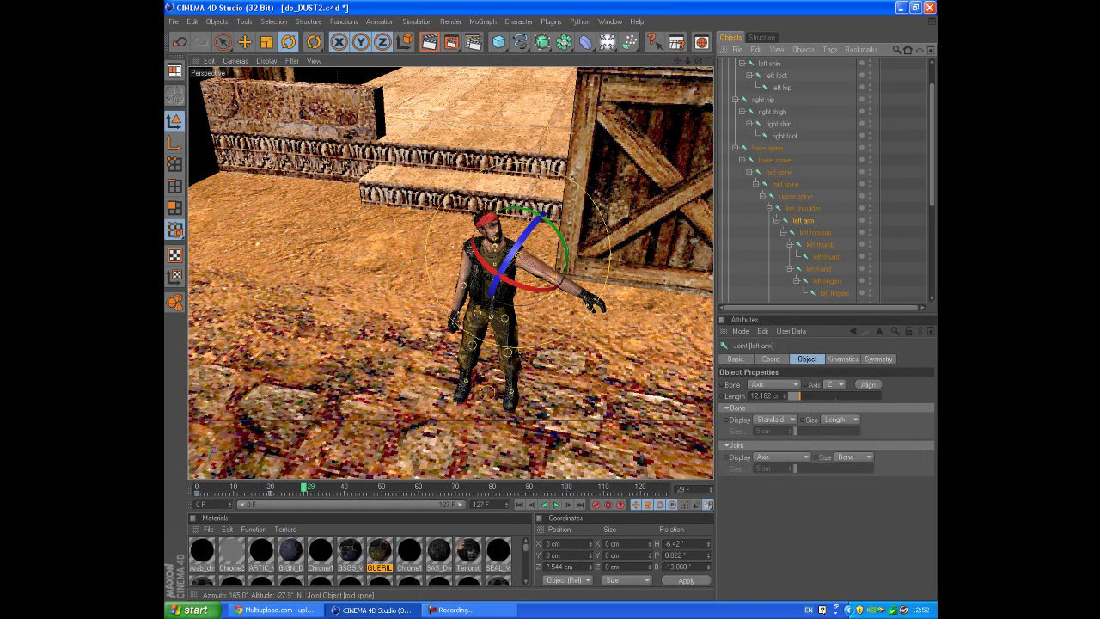
pyautogui.click(775, 160)
pyautogui.click(779, 172)
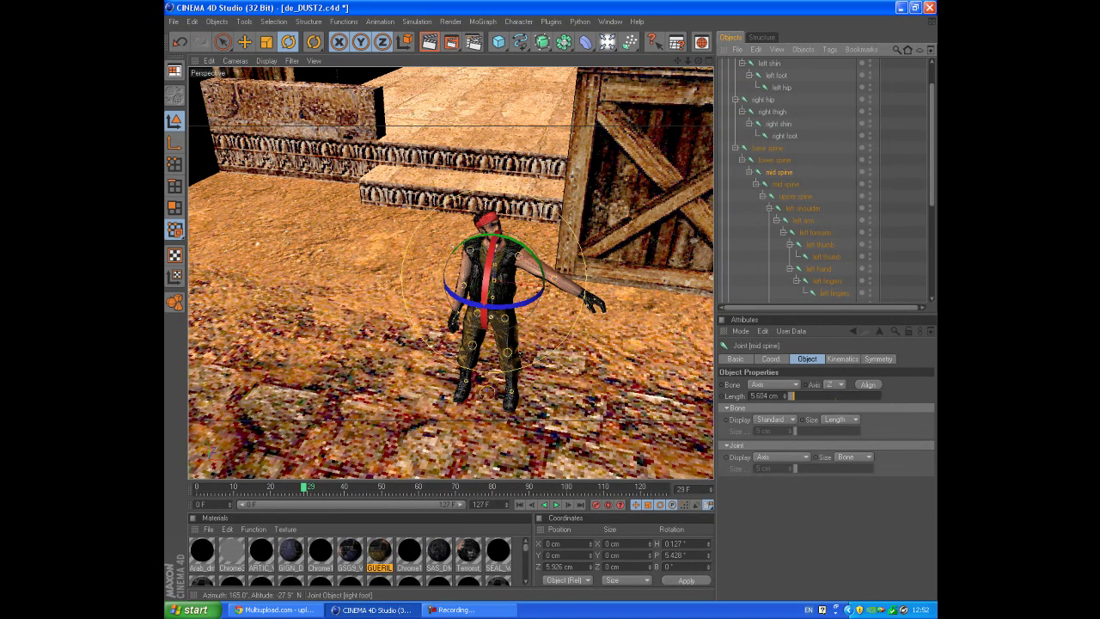
pyautogui.scroll(1, 778, 119)
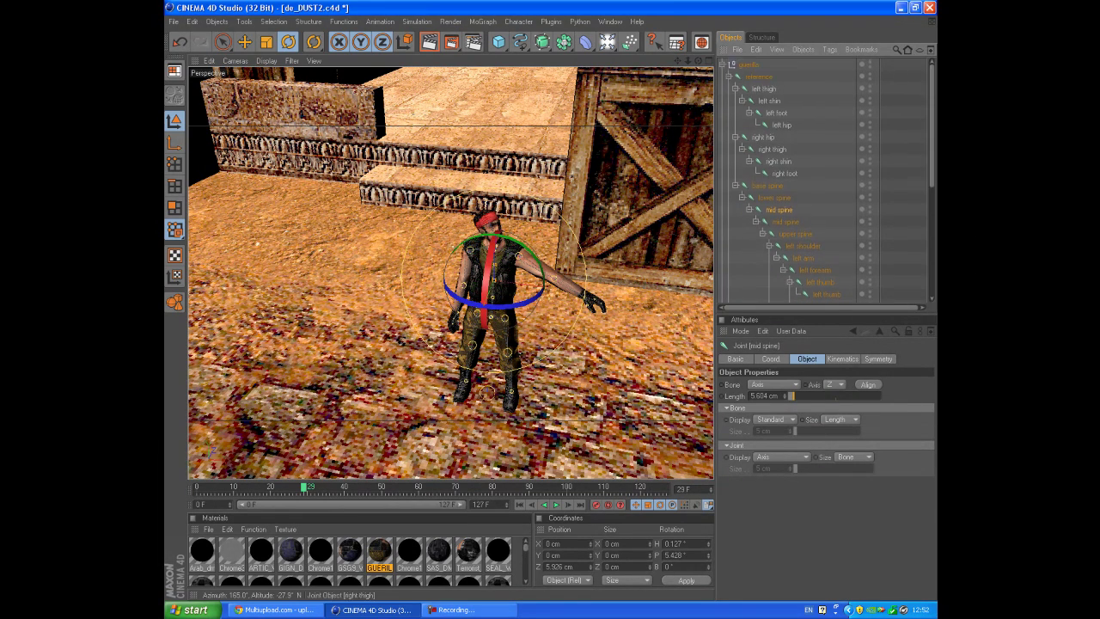
pyautogui.click(762, 136)
pyautogui.moveTo(478, 340); pyautogui.dragTo(448, 421)
# Activate the Weight Tool from the guerilla mesh's Weight tag and display the right thigh joint's weights
pyautogui.moveTo(698, 60); pyautogui.dragTo(929, 56)
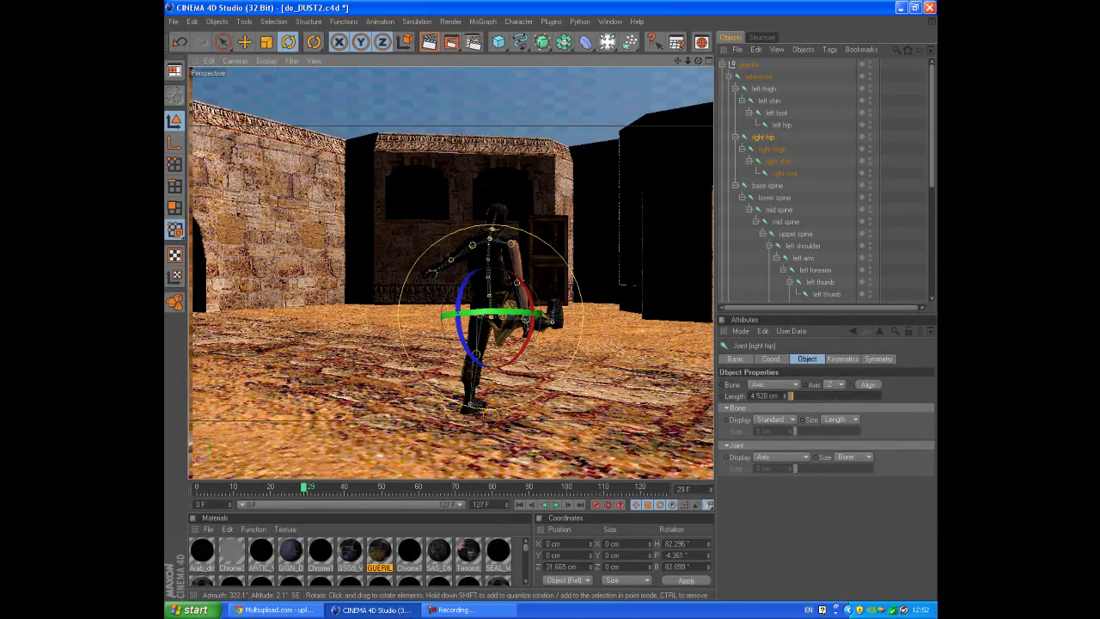
pyautogui.hotkey('ctrl', 'shift', 'z')
pyautogui.hotkey('ctrl', 'shift', 'z')
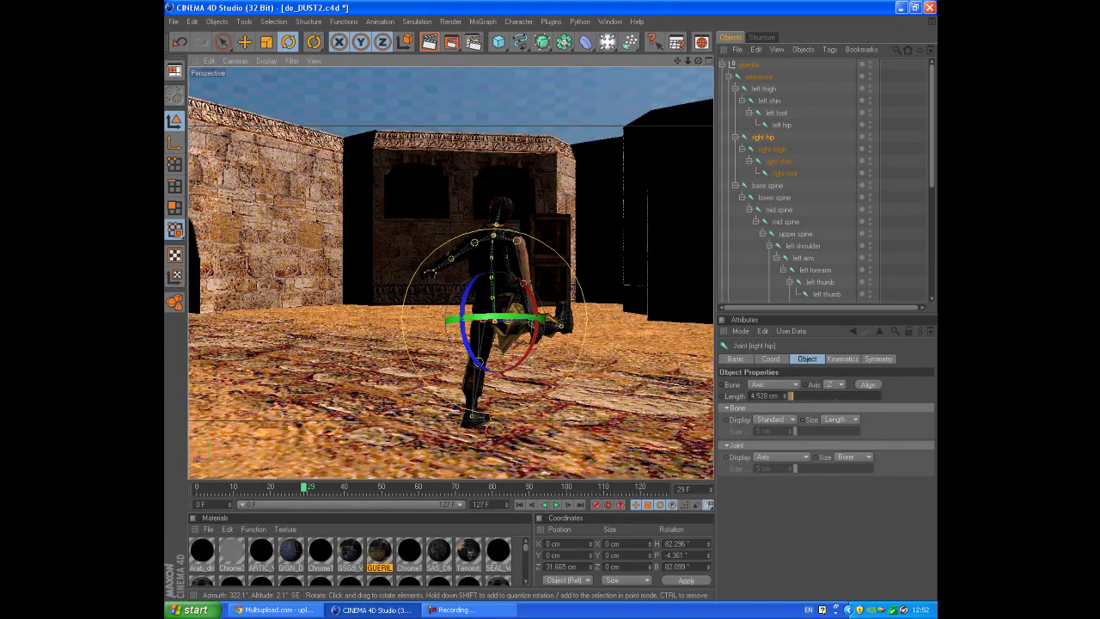
pyautogui.moveTo(687, 60); pyautogui.dragTo(723, 60)
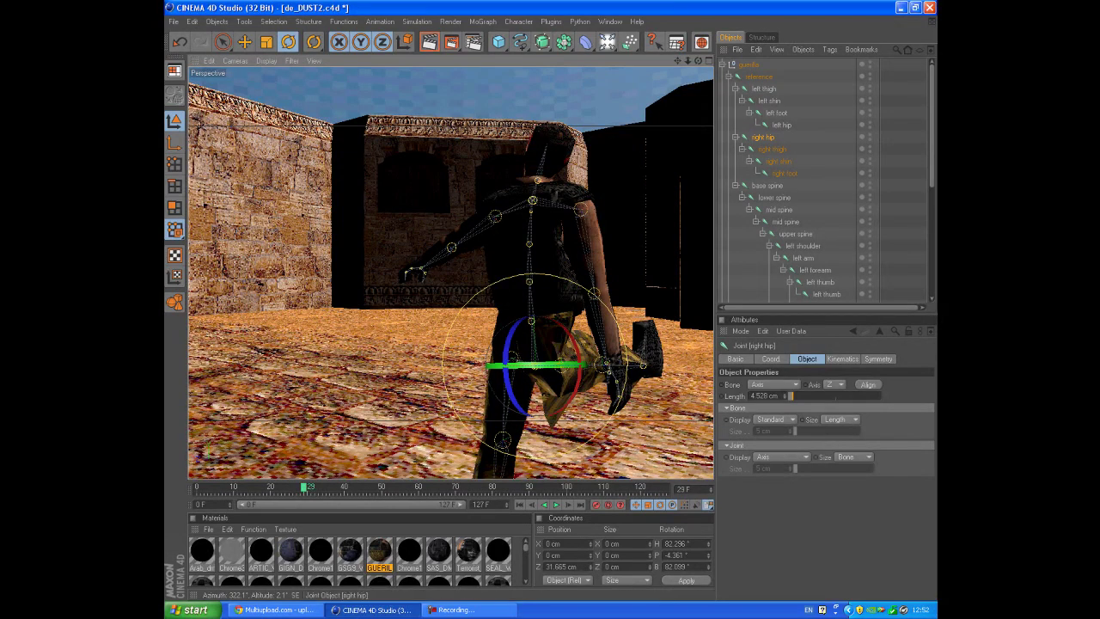
pyautogui.scroll(-8, 825, 180)
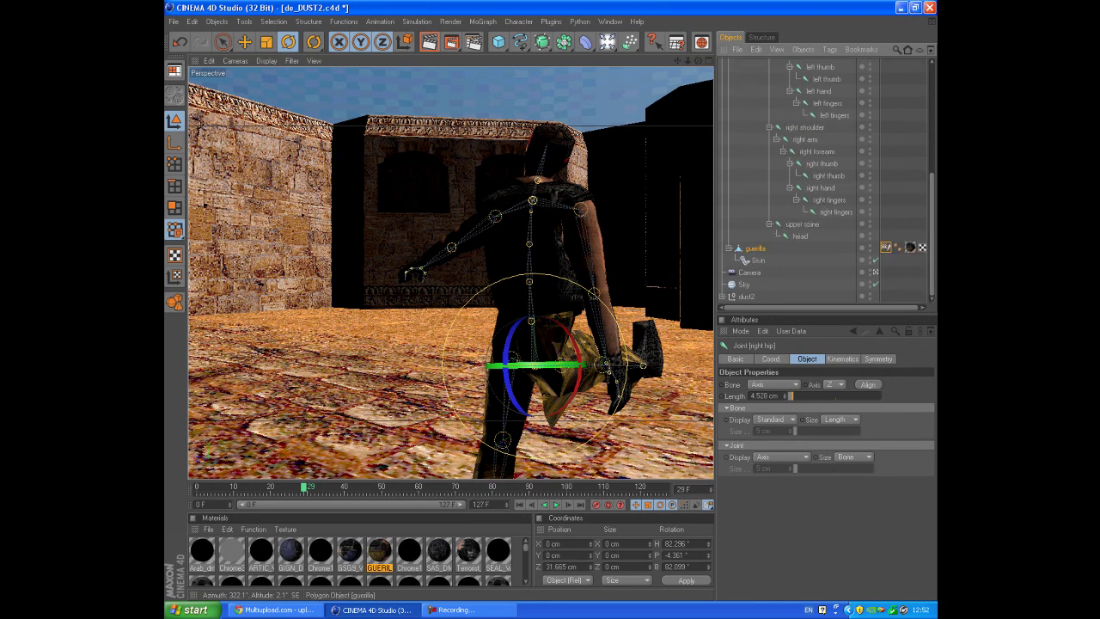
pyautogui.click(754, 248)
pyautogui.click(885, 247)
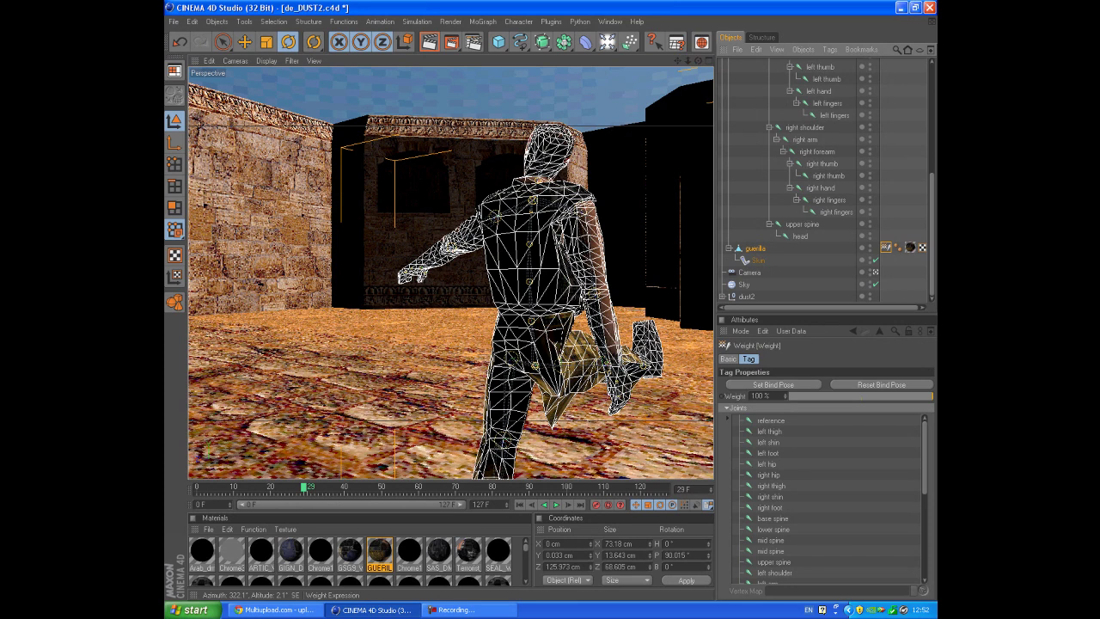
pyautogui.doubleClick(886, 247)
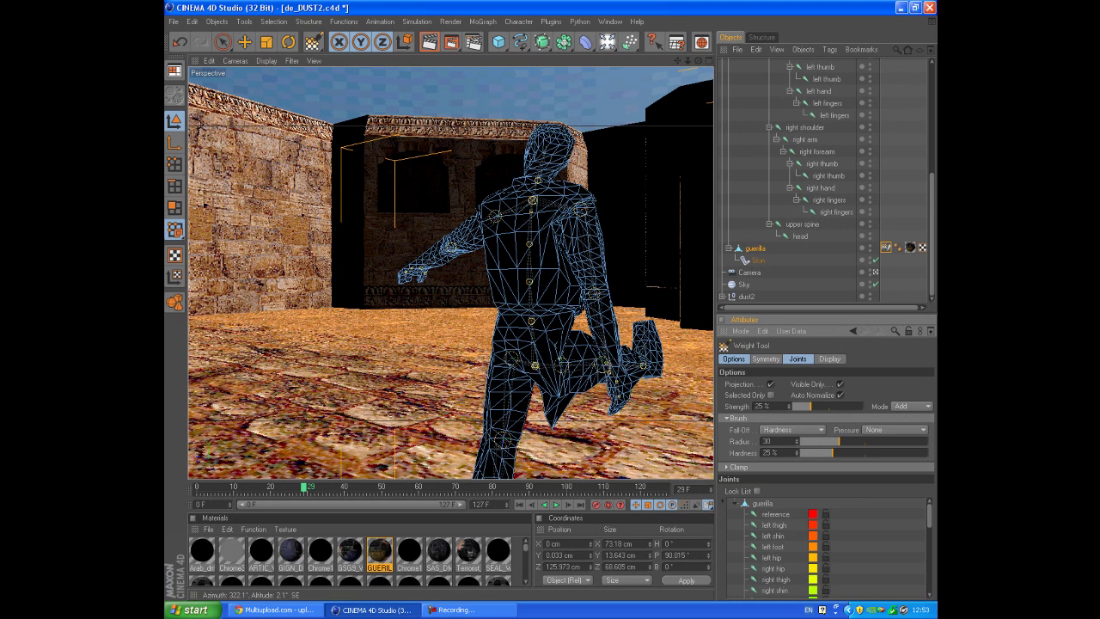
pyautogui.scroll(6, 776, 112)
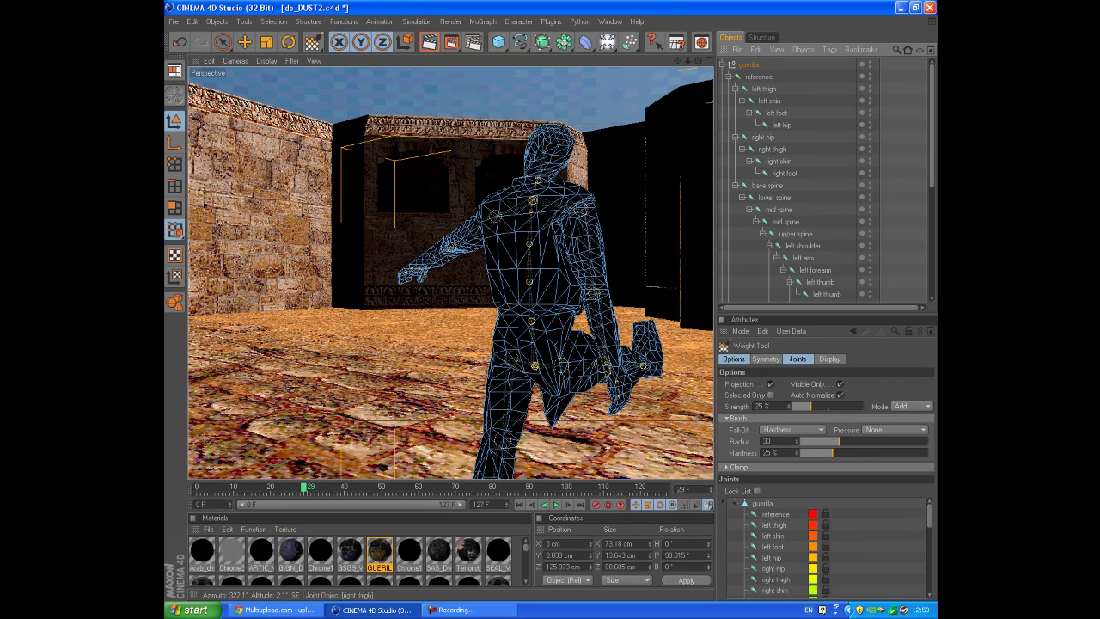
pyautogui.click(772, 148)
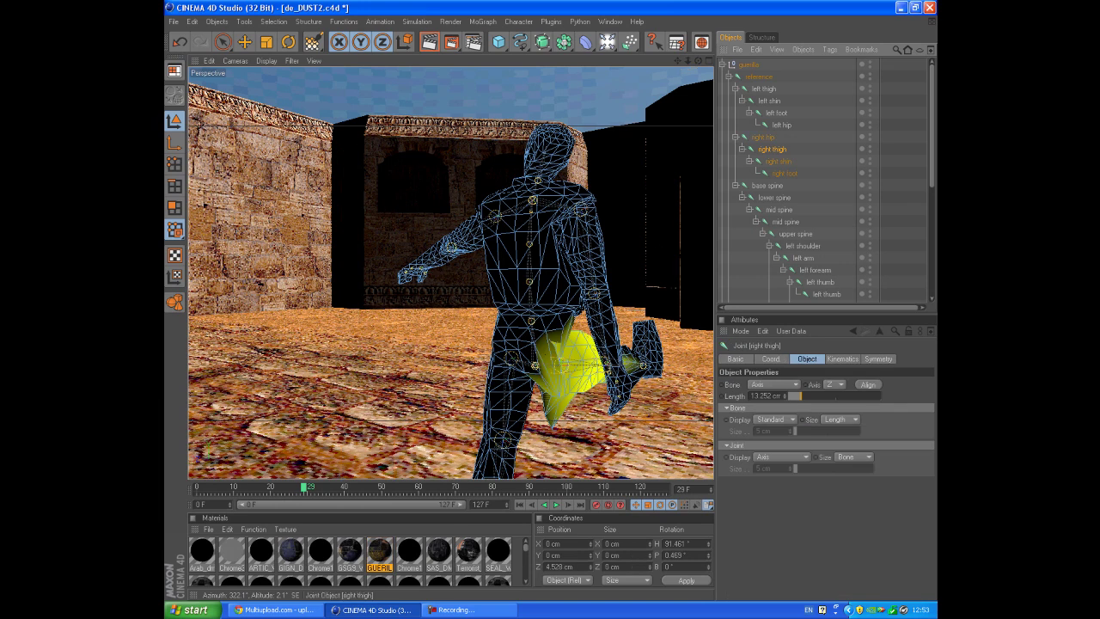
# Paint right thigh weight onto the stray vertices hanging below the raised thigh, working from behind and from the front
pyautogui.moveTo(677, 60)
pyautogui.mouseDown()
pyautogui.moveTo(664, 3)
pyautogui.moveTo(659, 35)
pyautogui.moveTo(730, 60)
pyautogui.moveTo(774, 60)
pyautogui.moveTo(731, 61)
pyautogui.mouseUp()
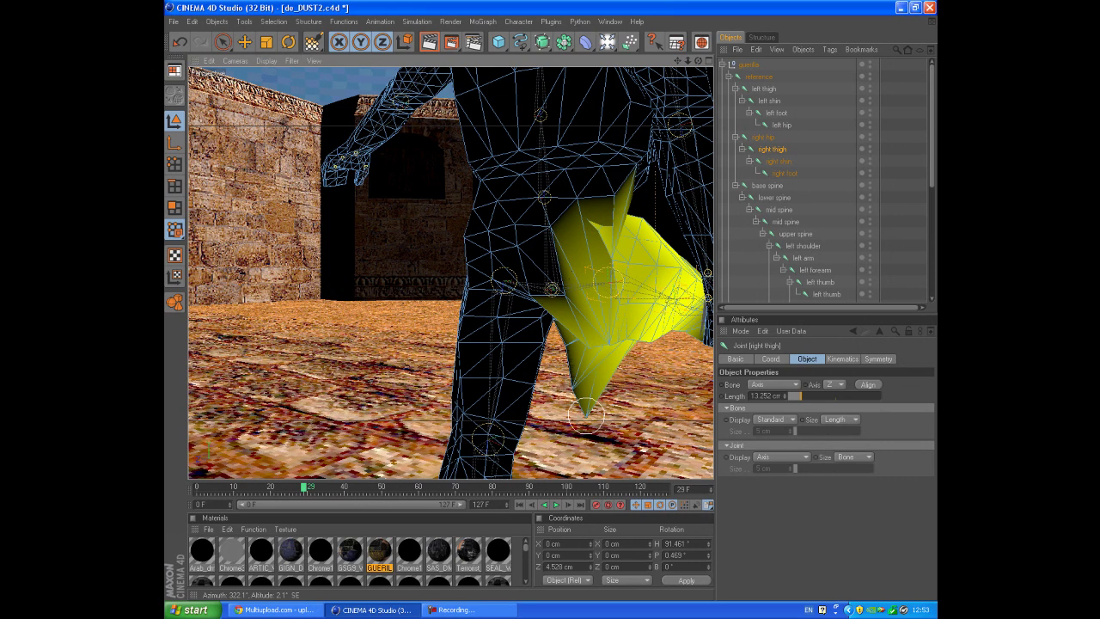
pyautogui.click(588, 415)
pyautogui.moveTo(576, 389)
pyautogui.mouseDown()
pyautogui.moveTo(618, 370)
pyautogui.moveTo(584, 367)
pyautogui.mouseUp()
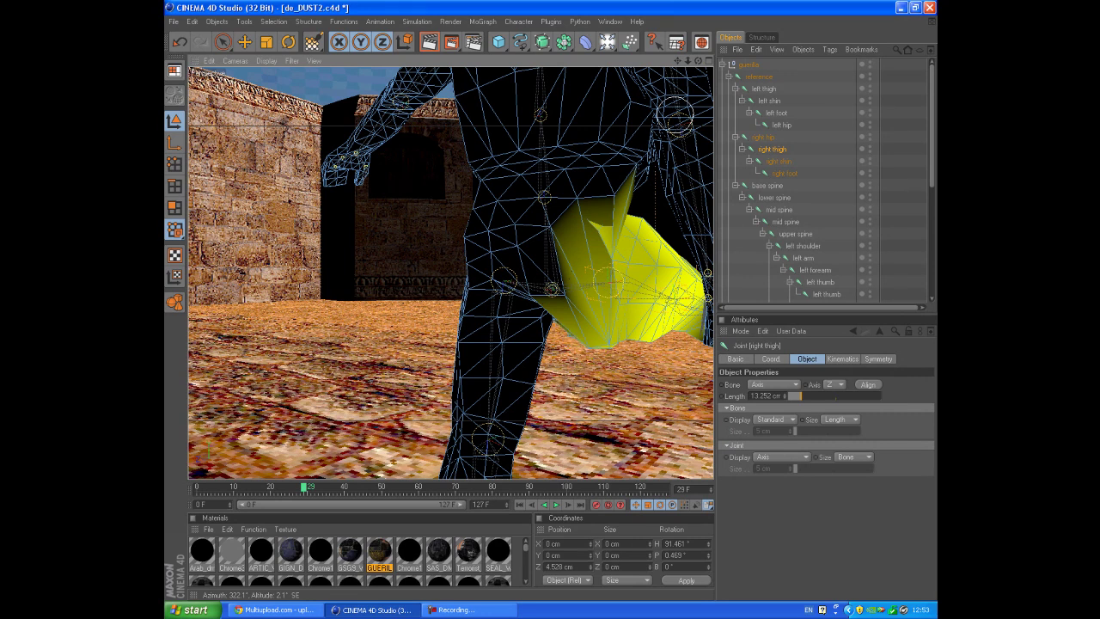
pyautogui.moveTo(698, 60)
pyautogui.mouseDown()
pyautogui.moveTo(543, 64)
pyautogui.moveTo(546, 53)
pyautogui.mouseUp()
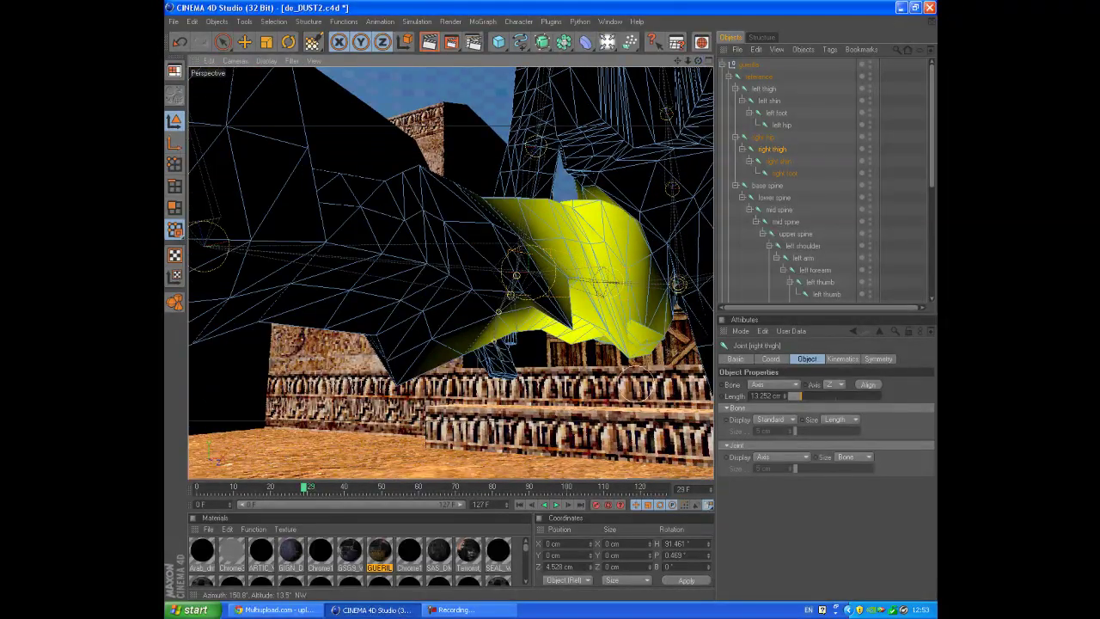
pyautogui.moveTo(631, 365); pyautogui.dragTo(566, 341)
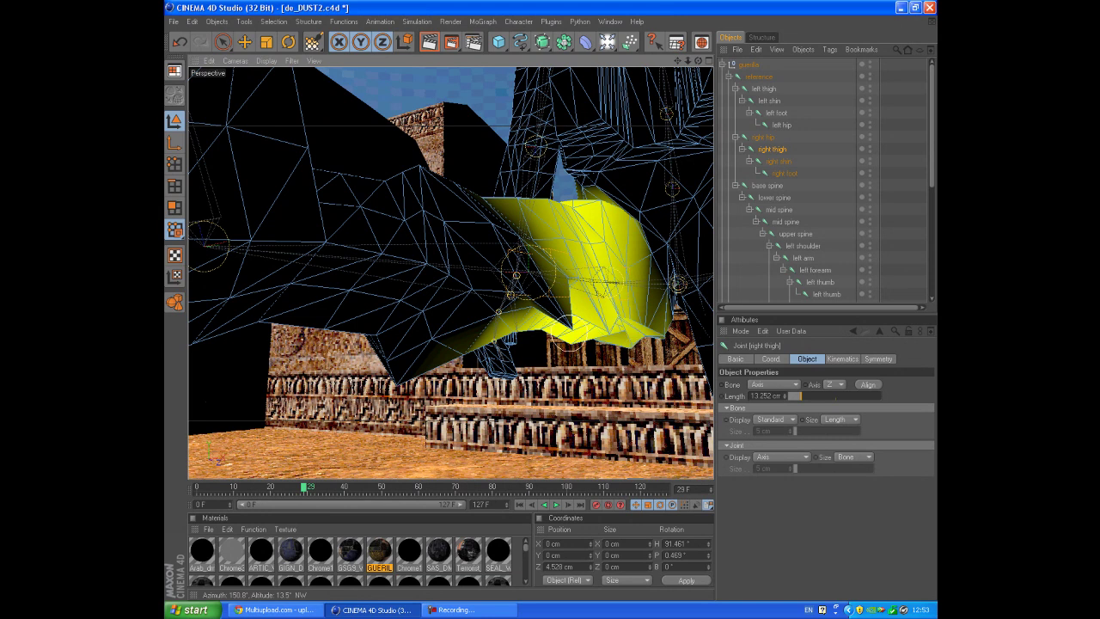
# Examine the deformation of the weighted right leg from several angles and distances
pyautogui.moveTo(698, 60)
pyautogui.mouseDown()
pyautogui.moveTo(698, 125)
pyautogui.moveTo(731, 134)
pyautogui.mouseUp()
pyautogui.scroll(-3, 680, 86)
pyautogui.moveTo(680, 86)
pyautogui.mouseDown()
pyautogui.moveTo(698, 67)
pyautogui.moveTo(700, 102)
pyautogui.mouseUp()
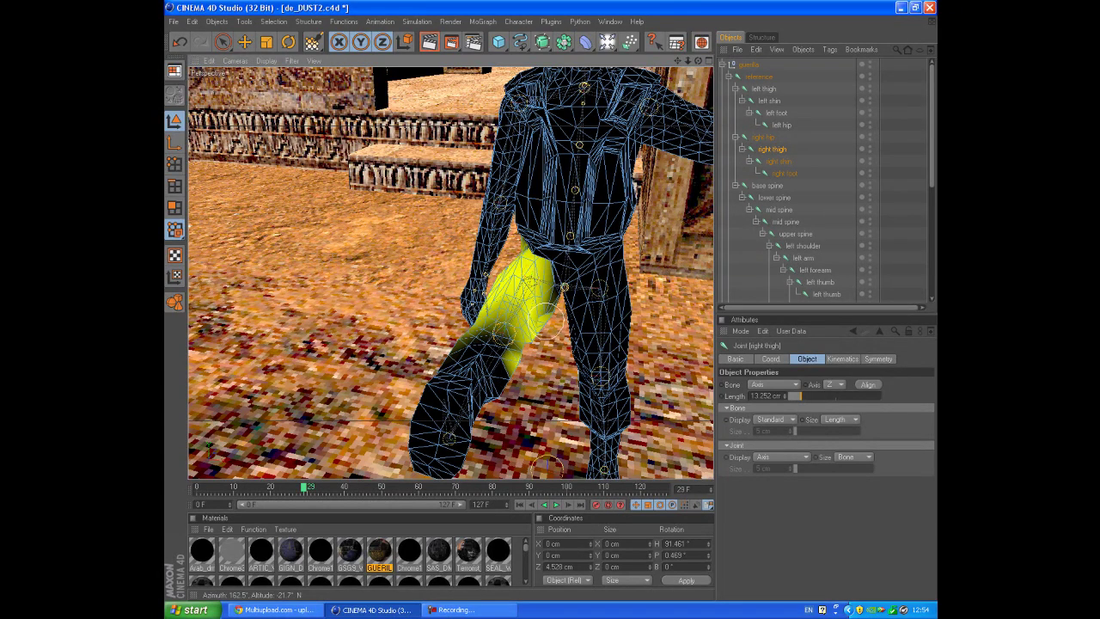
pyautogui.moveTo(698, 60)
pyautogui.mouseDown()
pyautogui.moveTo(670, 86)
pyautogui.moveTo(698, 53)
pyautogui.mouseUp()
pyautogui.keyDown('alt'); pyautogui.moveTo(548, 464); pyautogui.dragTo(516, 427); pyautogui.keyUp('alt')
pyautogui.moveTo(698, 61); pyautogui.dragTo(697, 38)
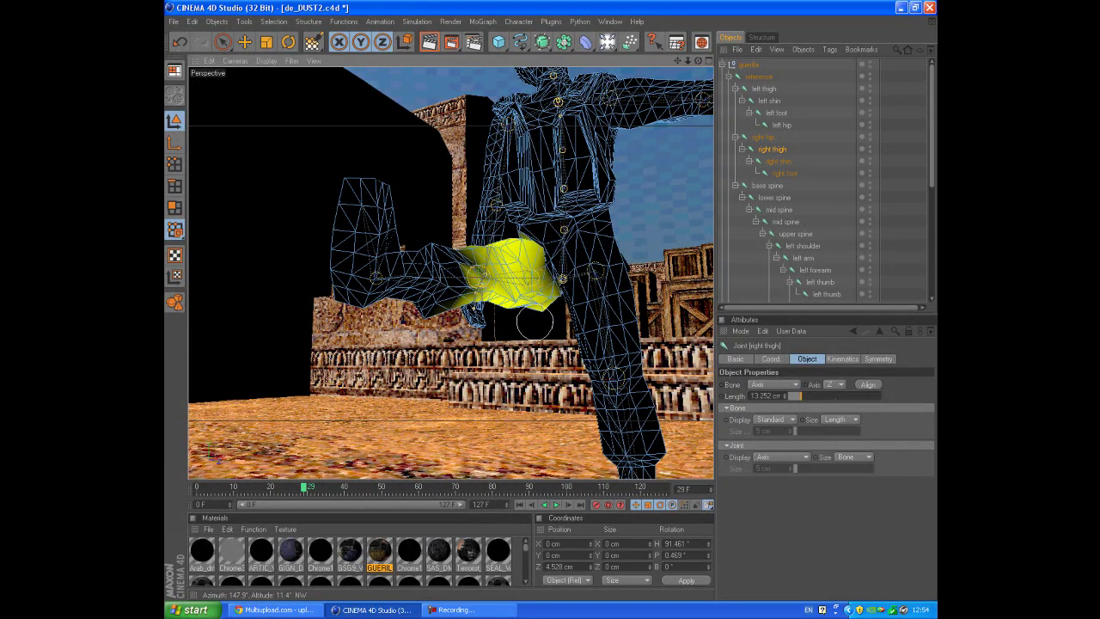
pyautogui.keyDown('alt'); pyautogui.moveTo(508, 404); pyautogui.dragTo(576, 436); pyautogui.keyUp('alt')
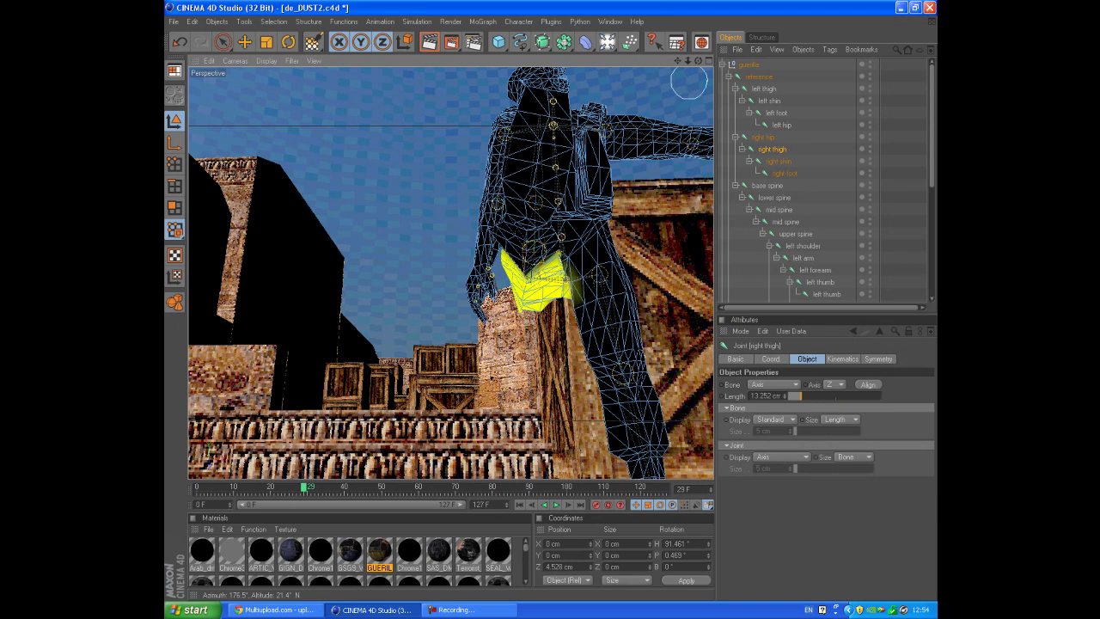
pyautogui.moveTo(698, 61)
pyautogui.mouseDown()
pyautogui.moveTo(693, 79)
pyautogui.moveTo(659, 102)
pyautogui.moveTo(687, 66)
pyautogui.mouseUp()
pyautogui.scroll(-3, 659, 102)
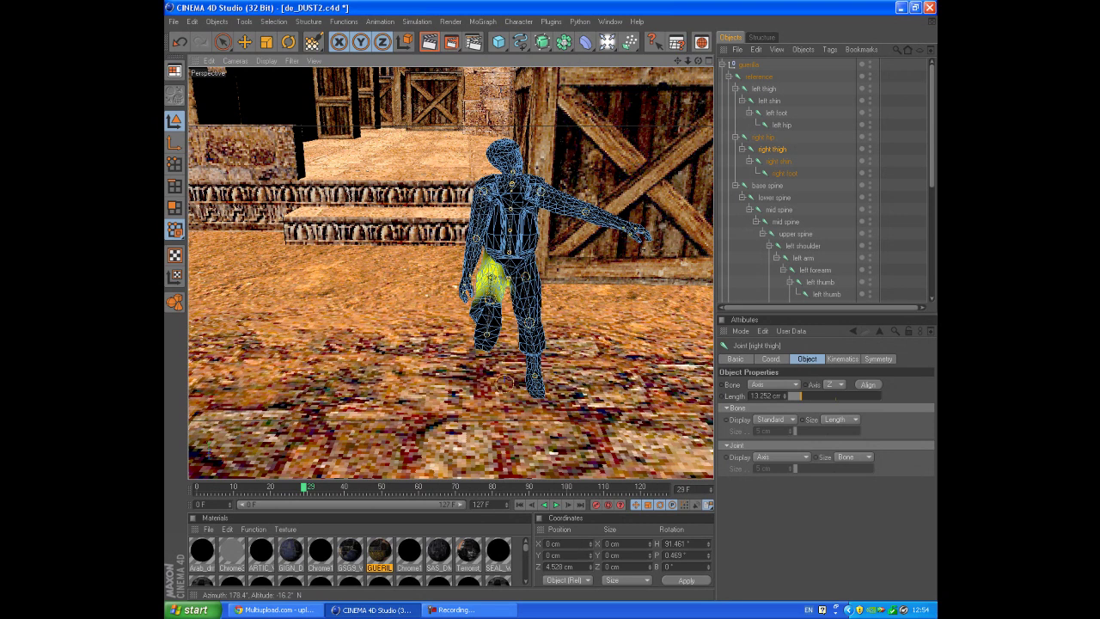
# Show the properties of the guerilla mesh's Weight tag
pyautogui.scroll(-6, 825, 181)
pyautogui.click(886, 247)
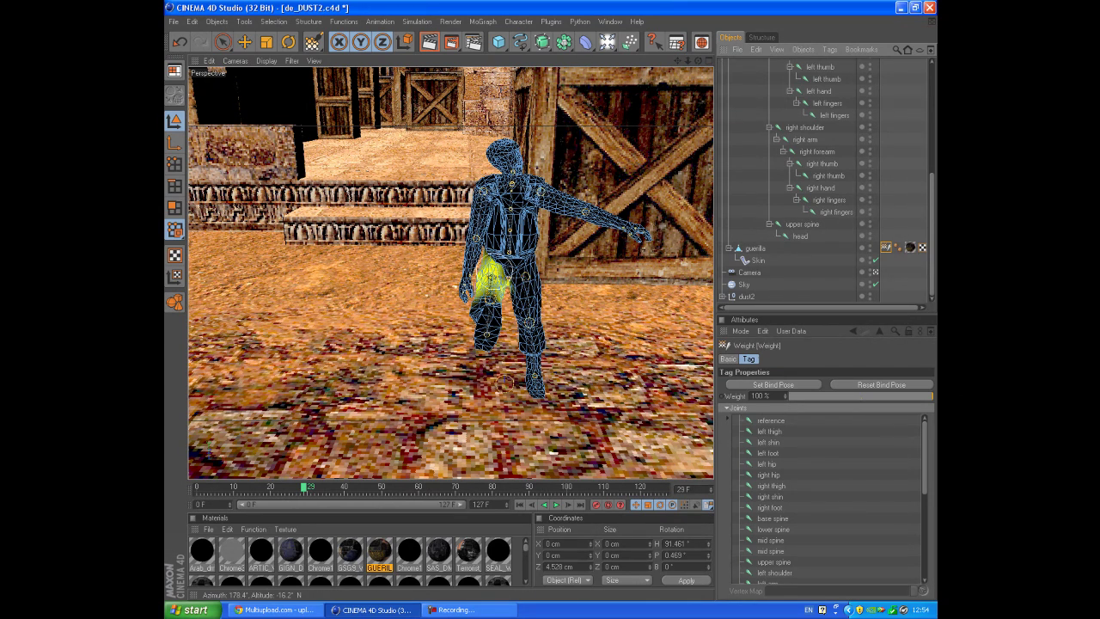
pyautogui.moveTo(931, 226); pyautogui.dragTo(931, 120)
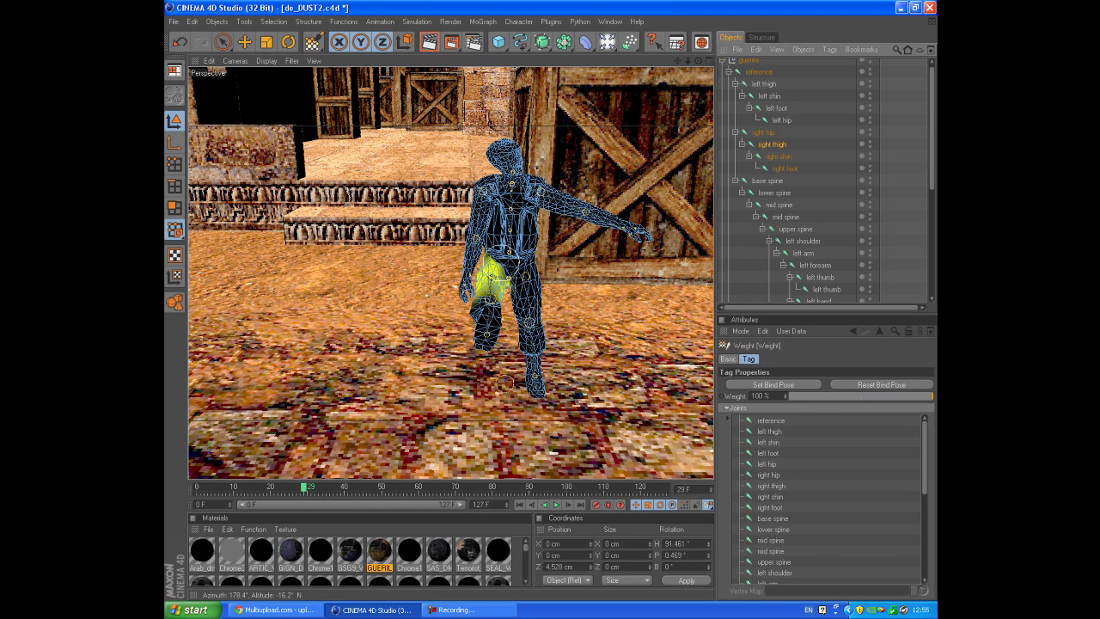
# Render a preview of the perspective view to check the posed character, and return to the editor display
pyautogui.moveTo(699, 61)
pyautogui.mouseDown()
pyautogui.moveTo(682, 64)
pyautogui.moveTo(699, 65)
pyautogui.mouseUp()
pyautogui.scroll(-3, 608, 184)
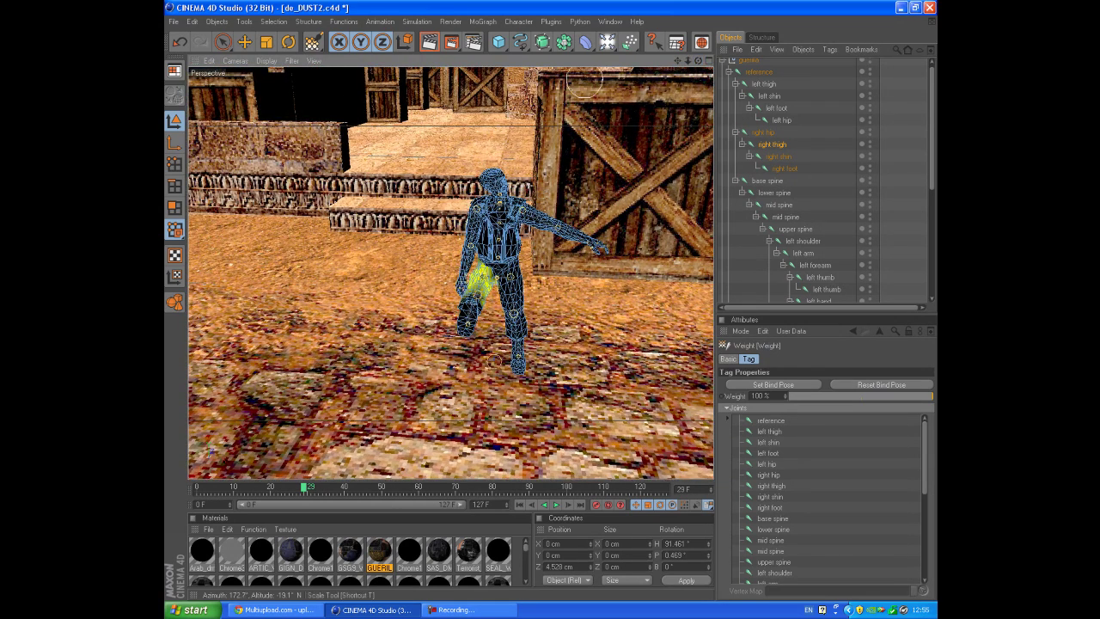
pyautogui.hotkey('ctrl', 'r')
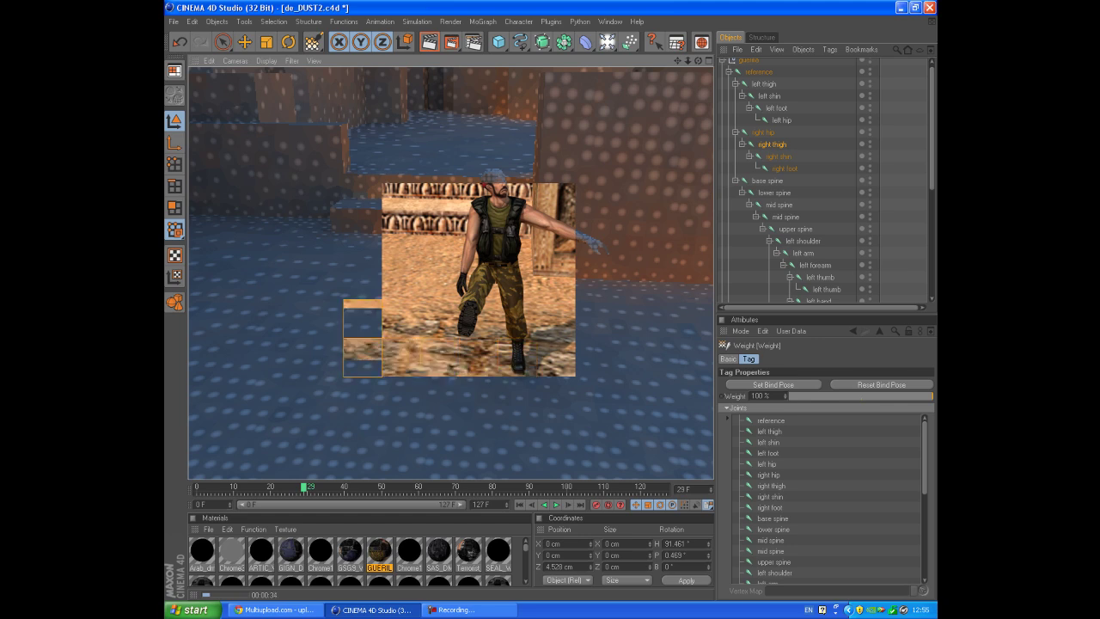
pyautogui.click(565, 231)
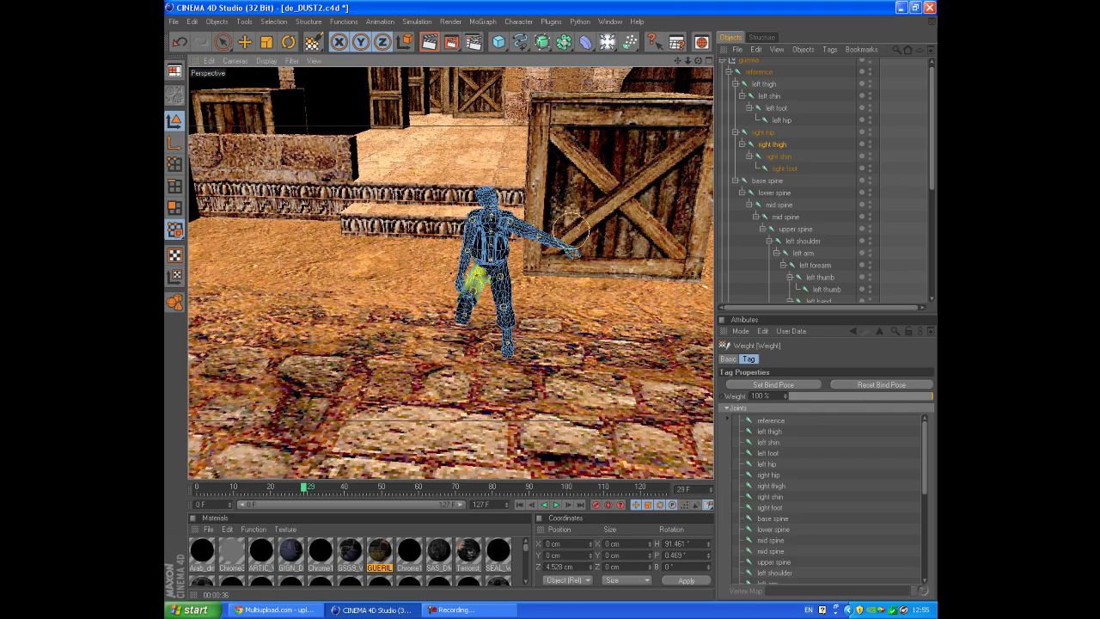
pyautogui.click(563, 215)
pyautogui.moveTo(698, 60); pyautogui.dragTo(632, 69)
pyautogui.keyDown('alt'); pyautogui.moveTo(561, 299); pyautogui.dragTo(532, 317); pyautogui.keyUp('alt')
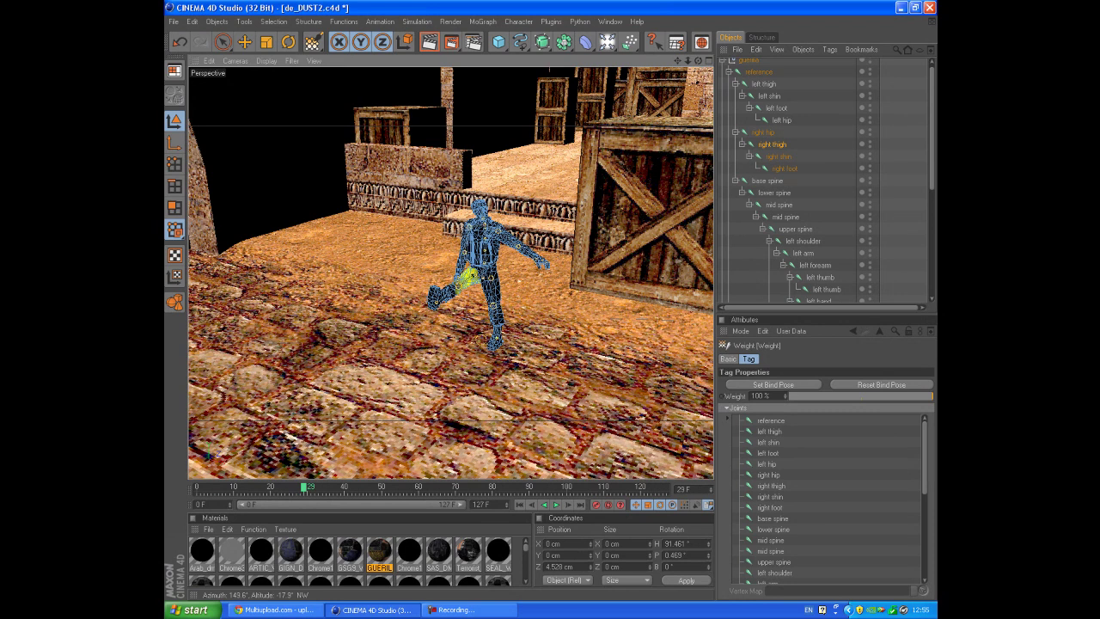
pyautogui.press('super+d')
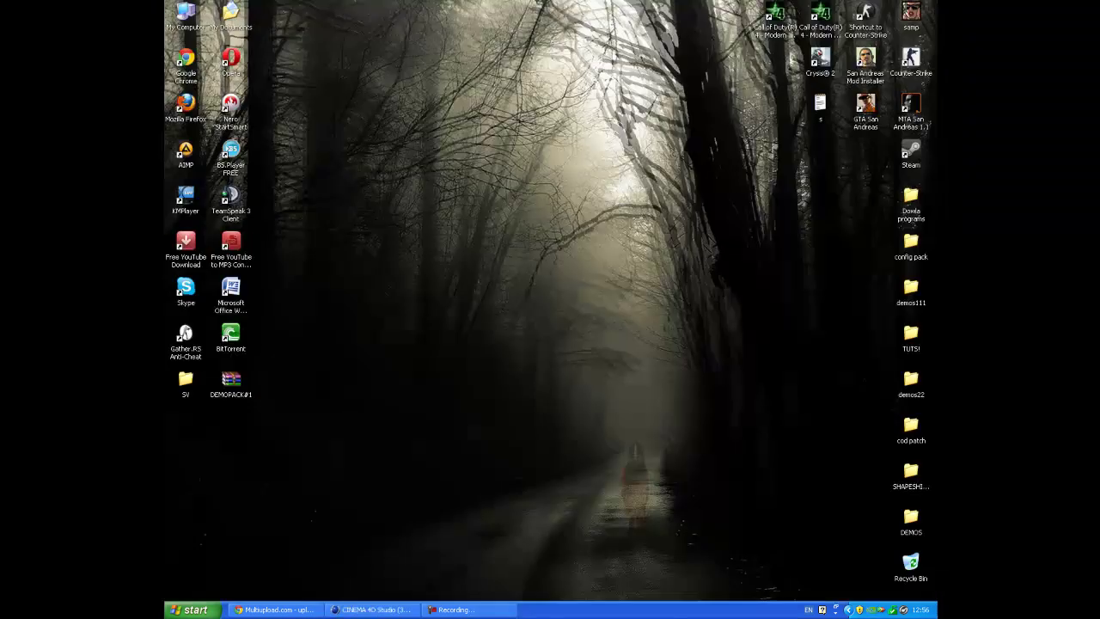
pyautogui.rightClick(382, 303)
pyautogui.rightClick(378, 294)
pyautogui.click(408, 311)
pyautogui.click(371, 609)
pyautogui.press('super+d')
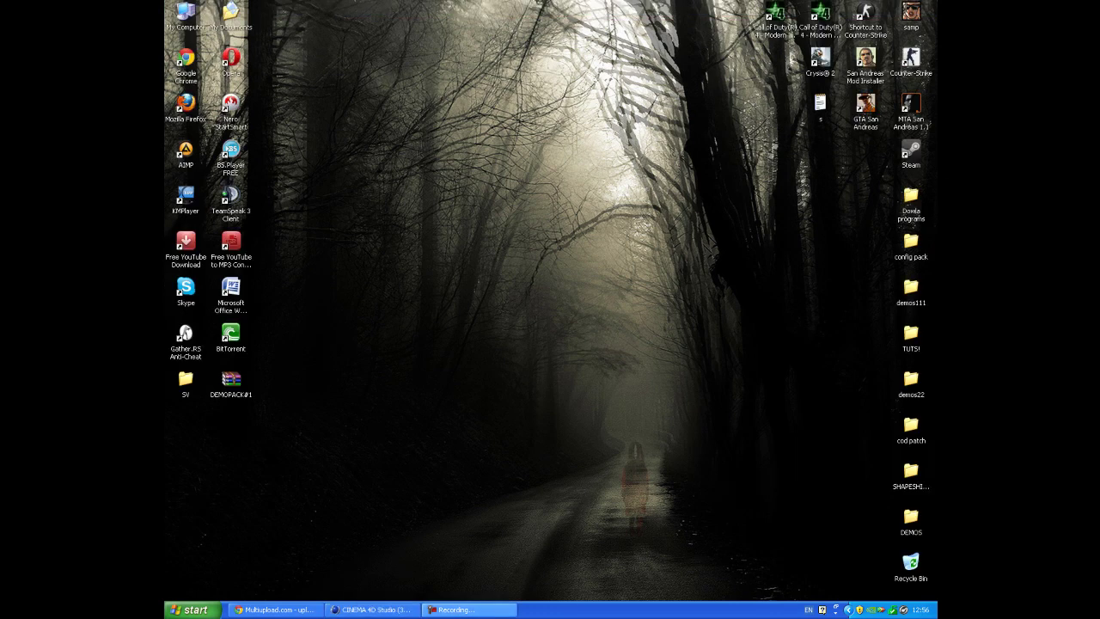